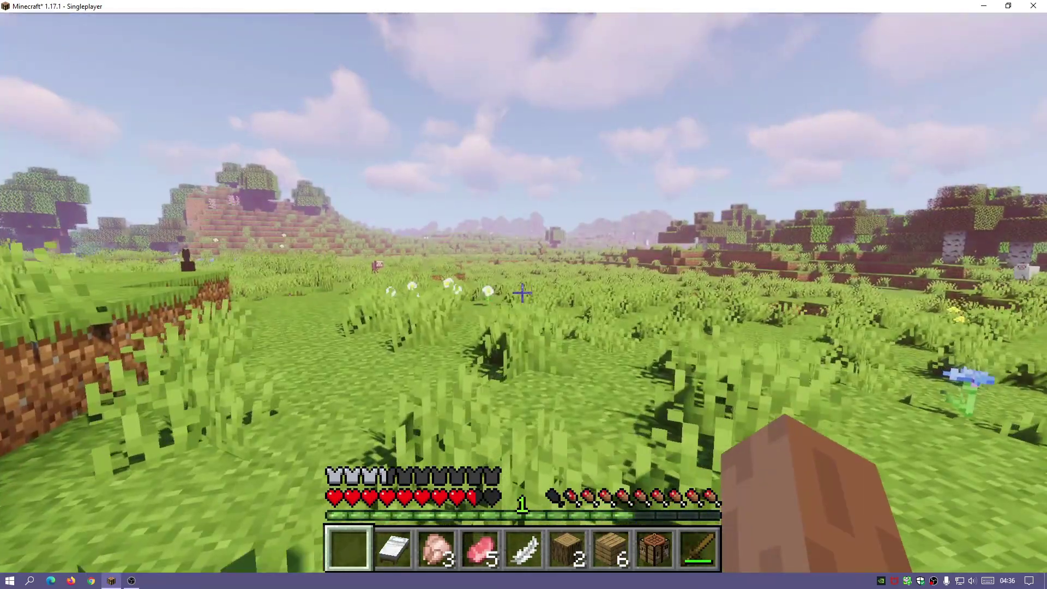
Step: Open the shader pack list from Video Settings and close it unchanged
key("Escape")
left_click(411, 346)
left_click(346, 267)
left_click(486, 57)
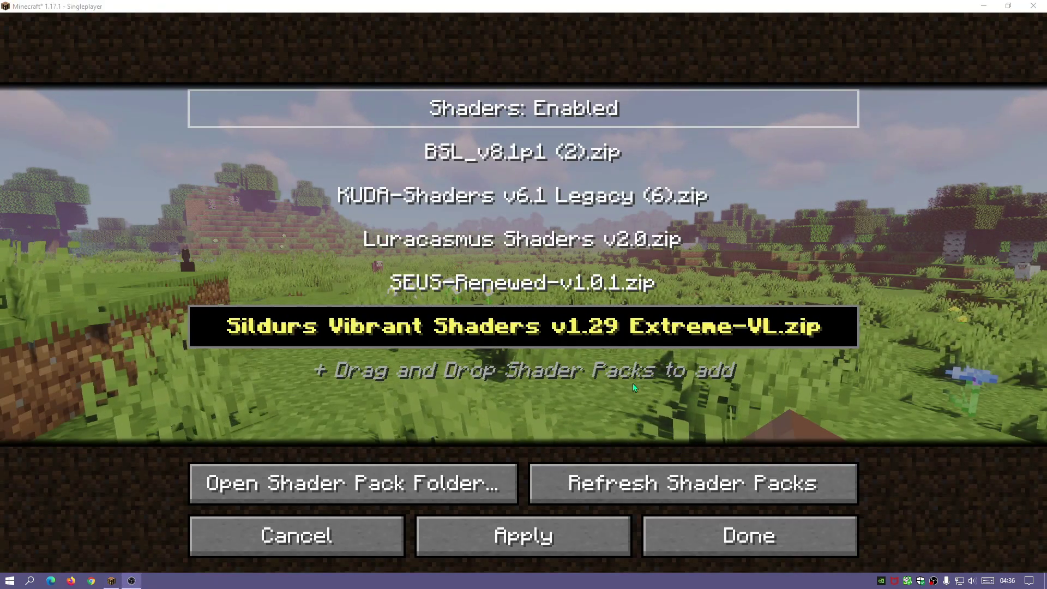
left_click(719, 539)
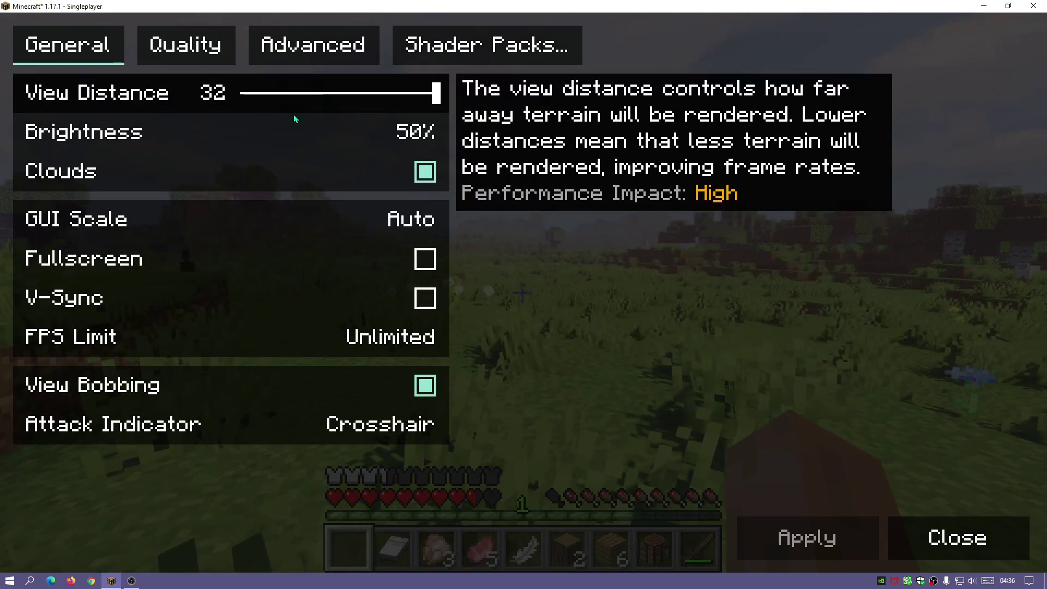
Step: Browse the Quality and Advanced video settings pages and shader pack list, then return to the game
left_click(185, 45)
left_click(74, 54)
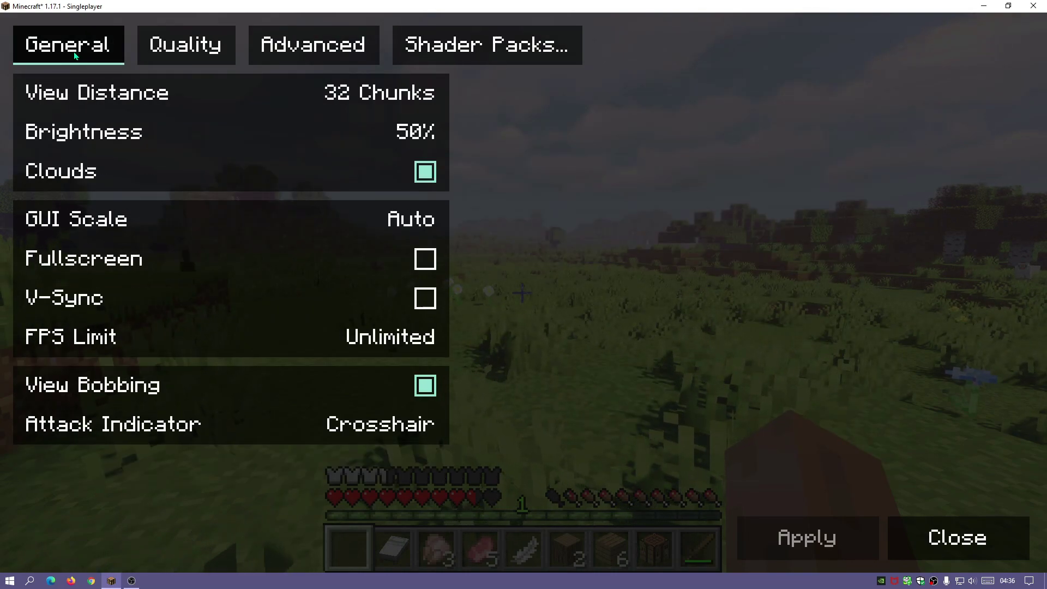
left_click(189, 54)
left_click(314, 49)
left_click(465, 50)
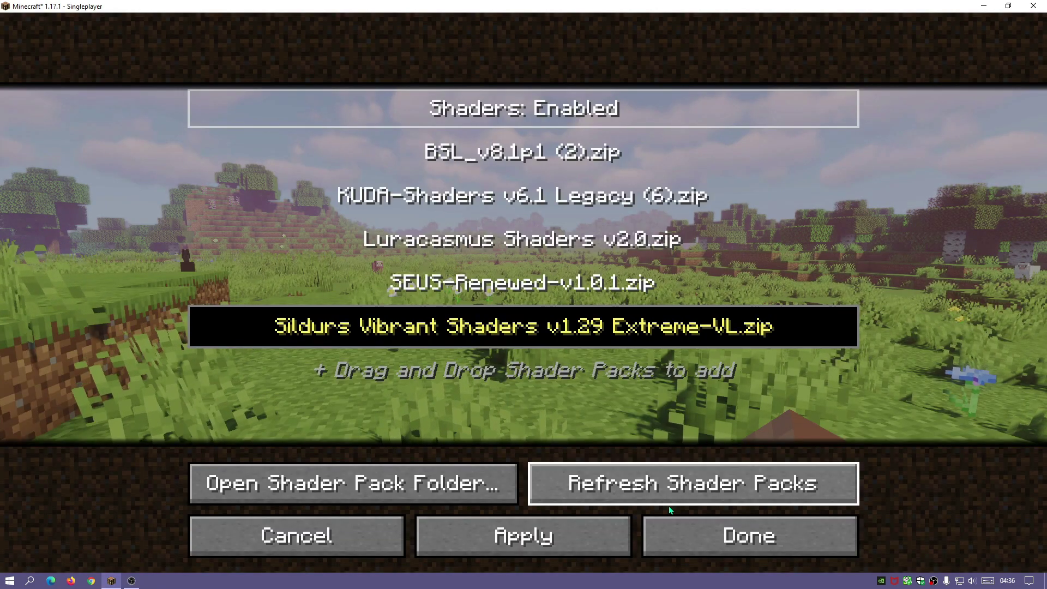
left_click(682, 517)
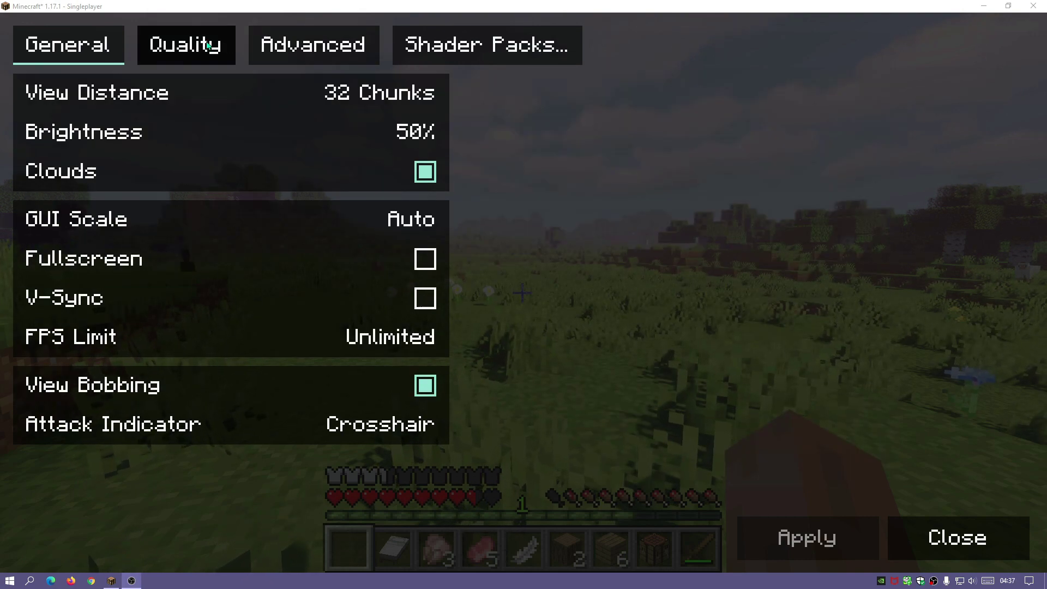
left_click(185, 46)
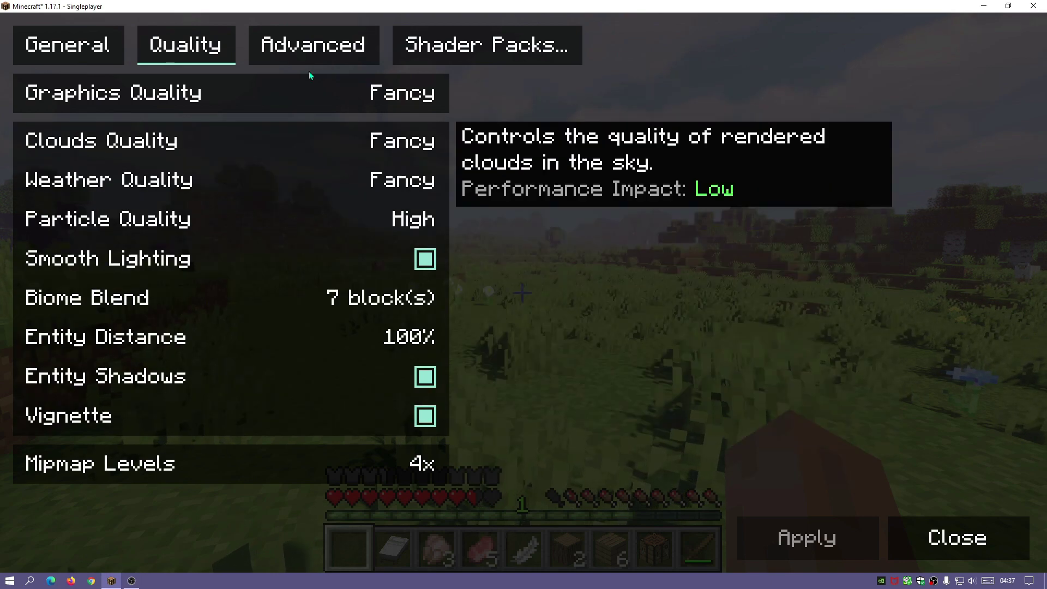
left_click(314, 44)
left_click(444, 54)
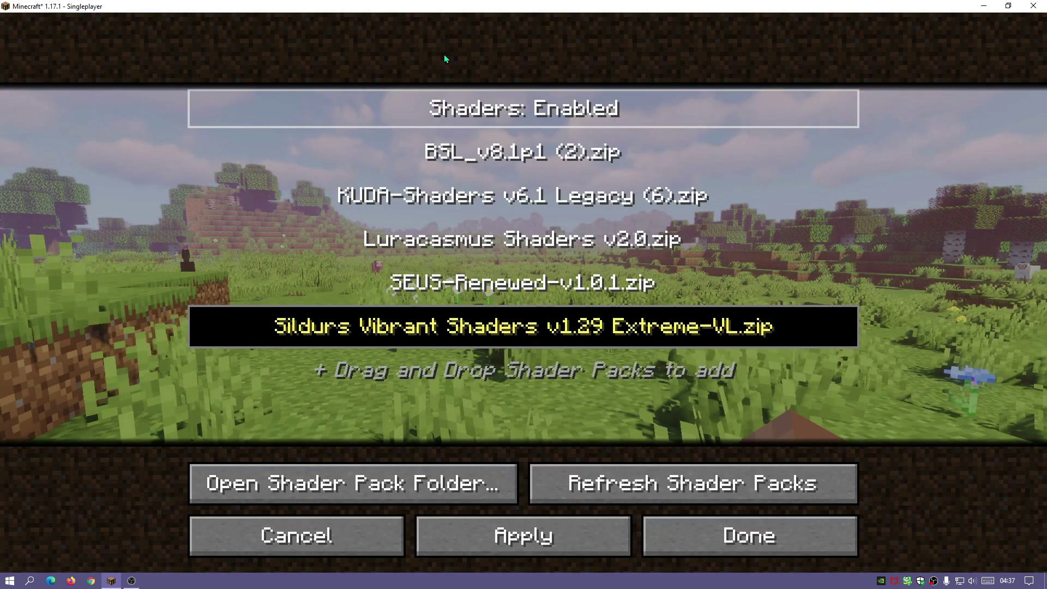
key("Escape")
key("Escape")
key("Escape")
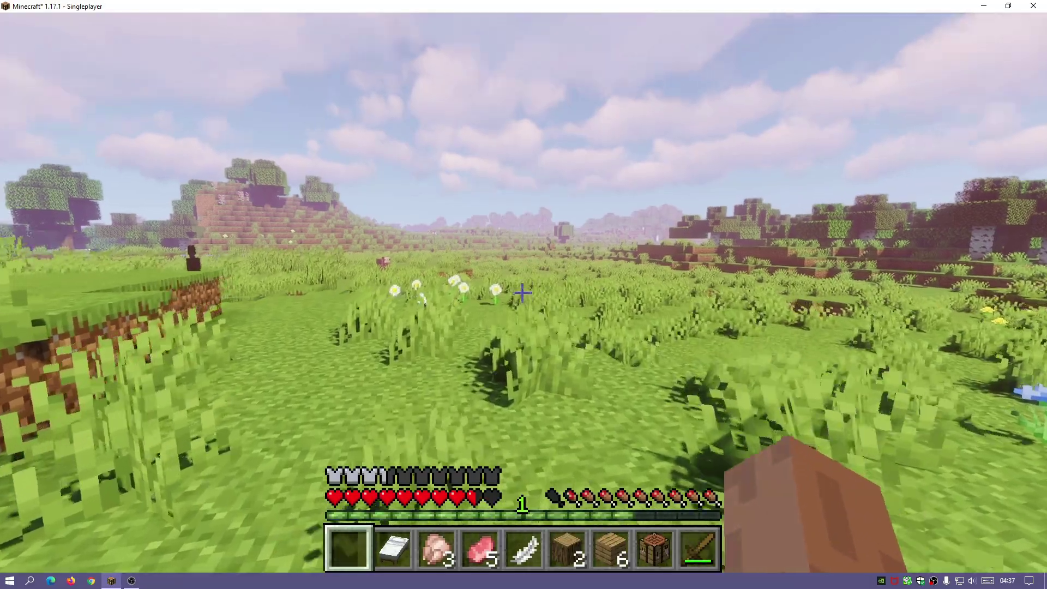
Step: Walk forward past the white flowers, pond and pig up to the dirt ledge
key("w")
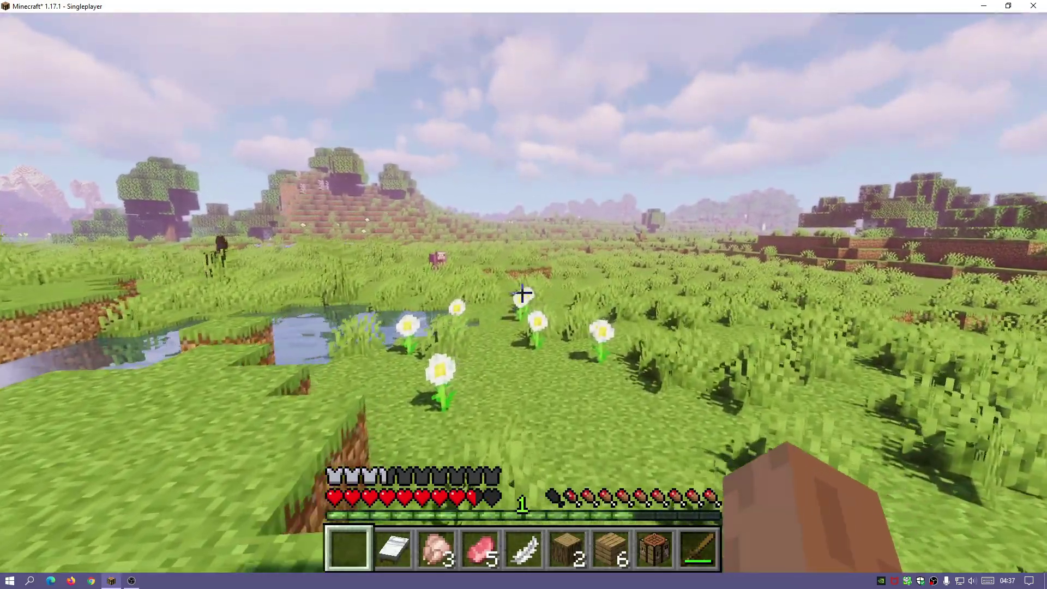
key("w")
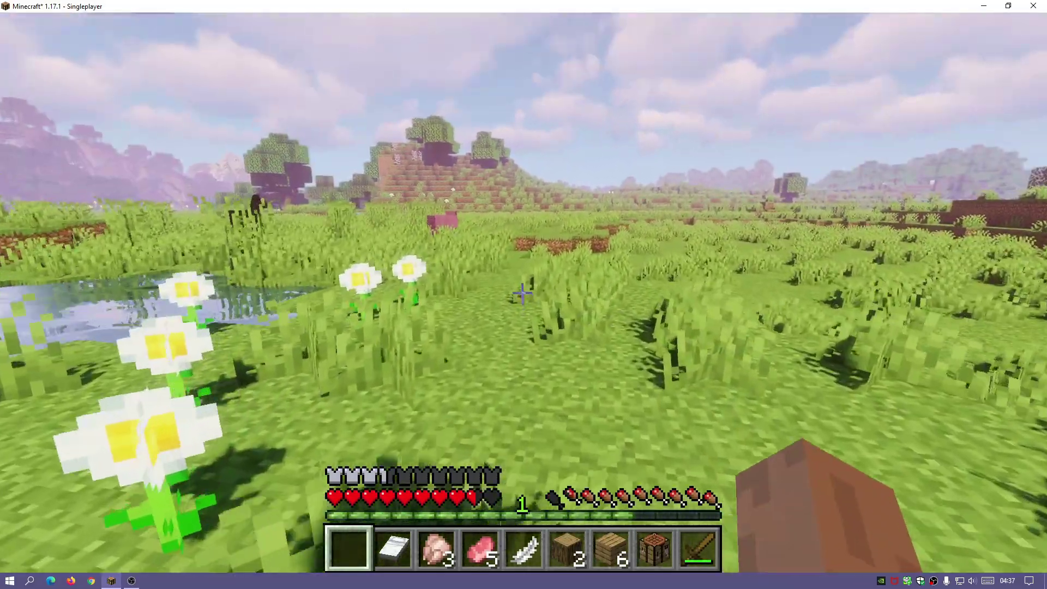
key("w")
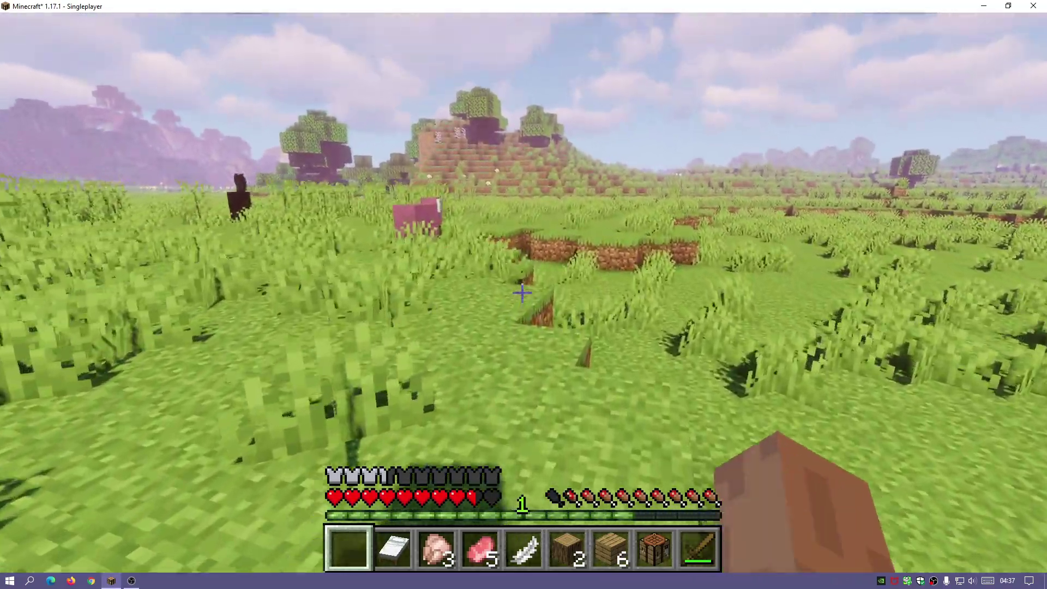
key("w")
key("w")
key("w")
key("w")
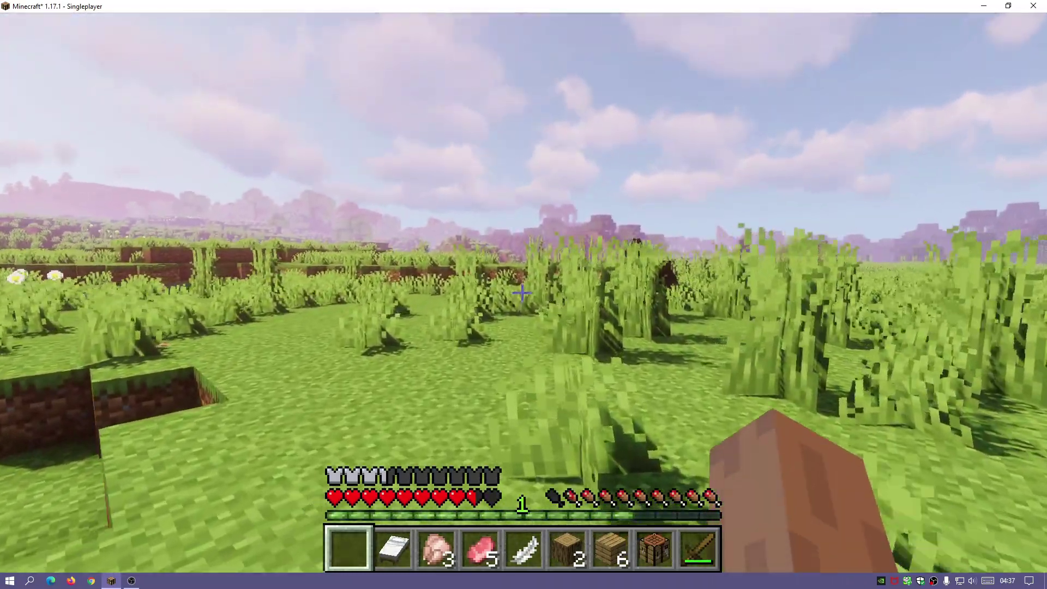
Step: With the F3 debug overlay showing Sildurs Vibrant, walk and jump over the plains, then hide it
key("F3")
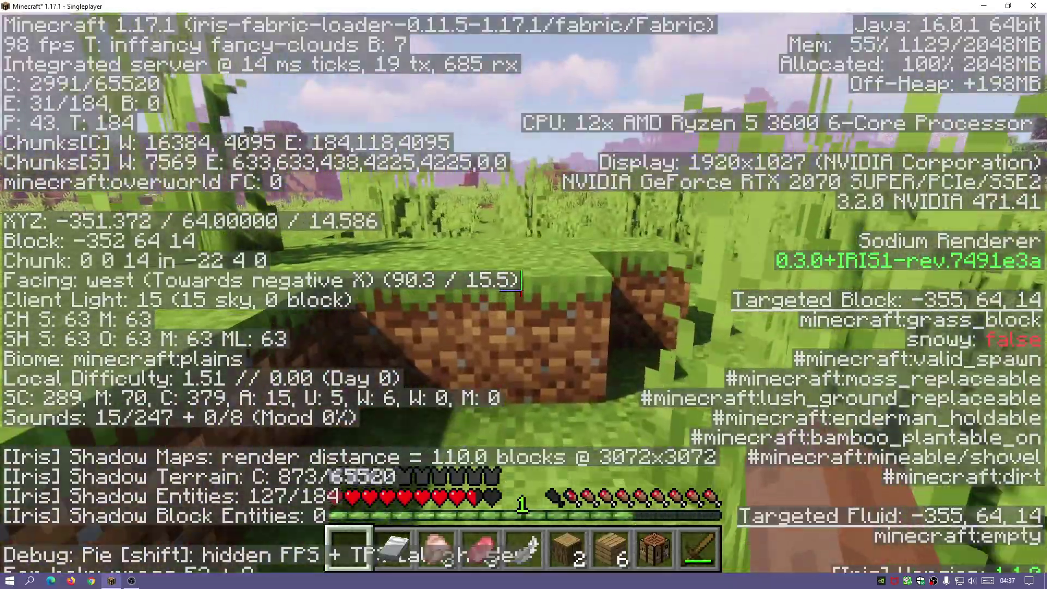
key("w")
key("space")
key("w")
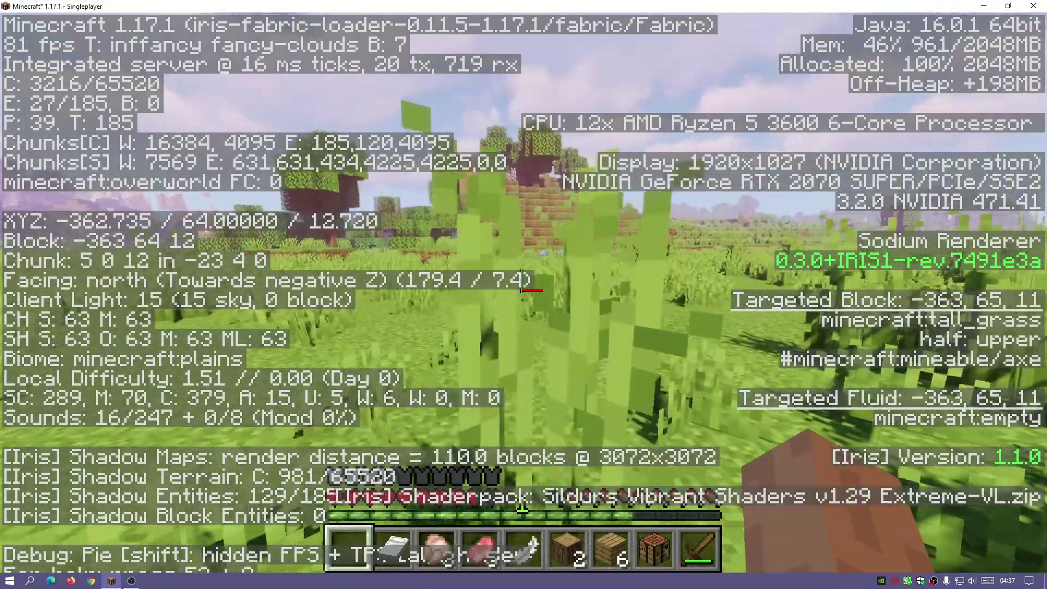
key("w")
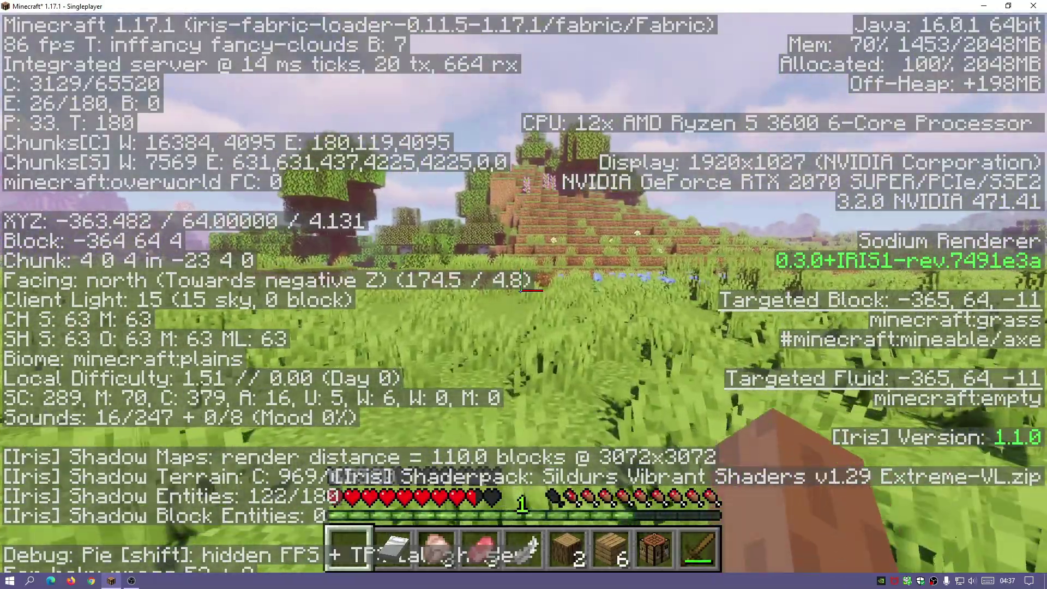
key("w")
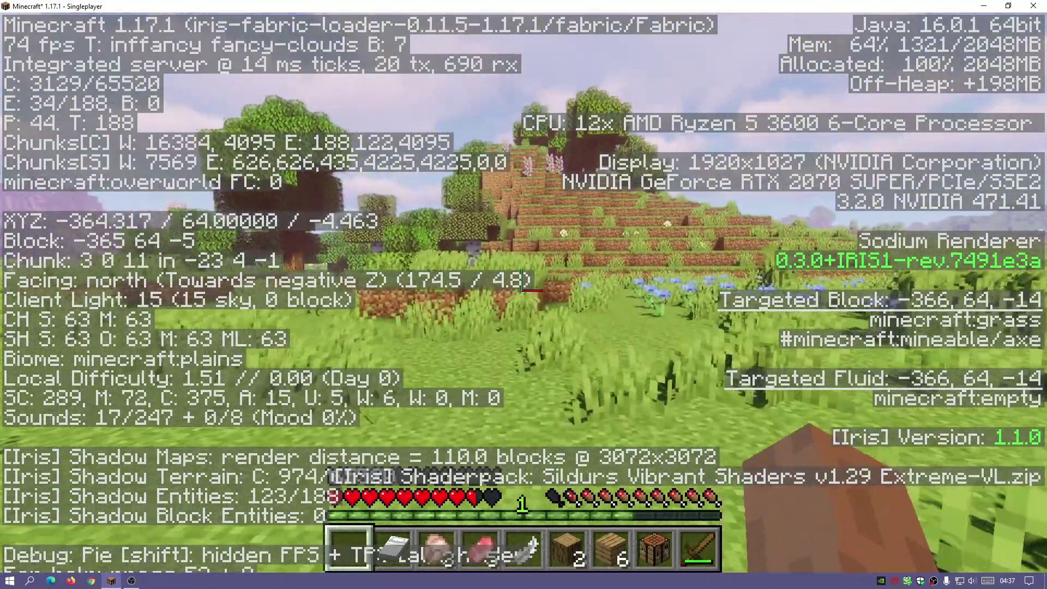
key("w")
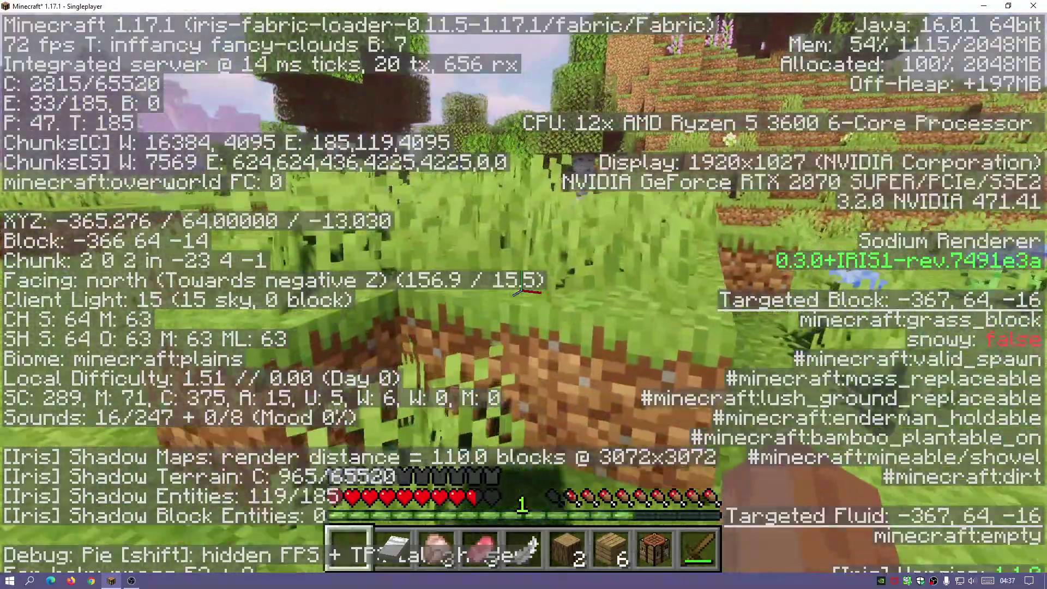
key("w")
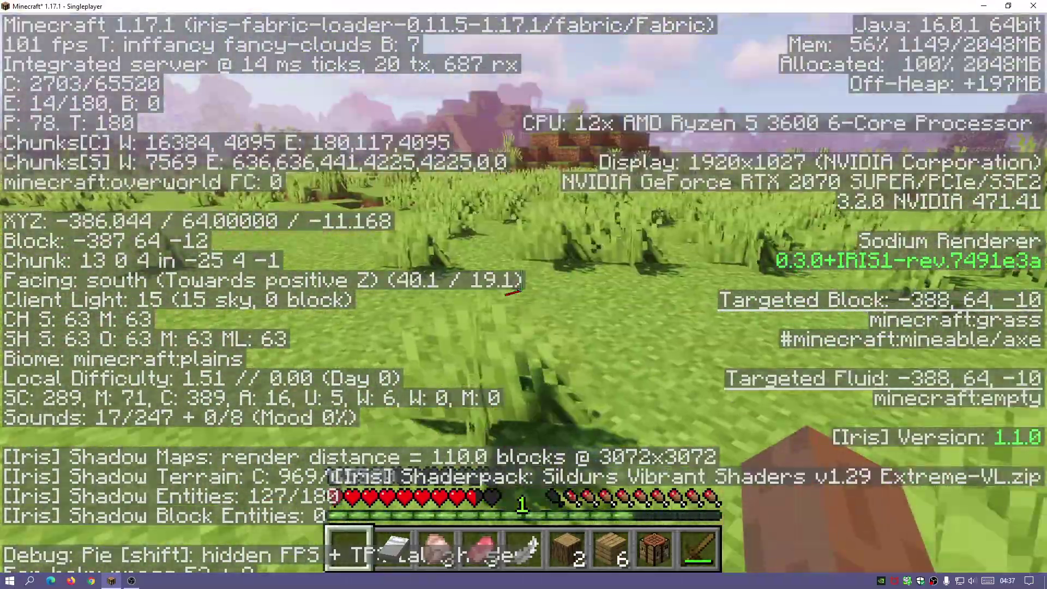
key("w")
key("w")
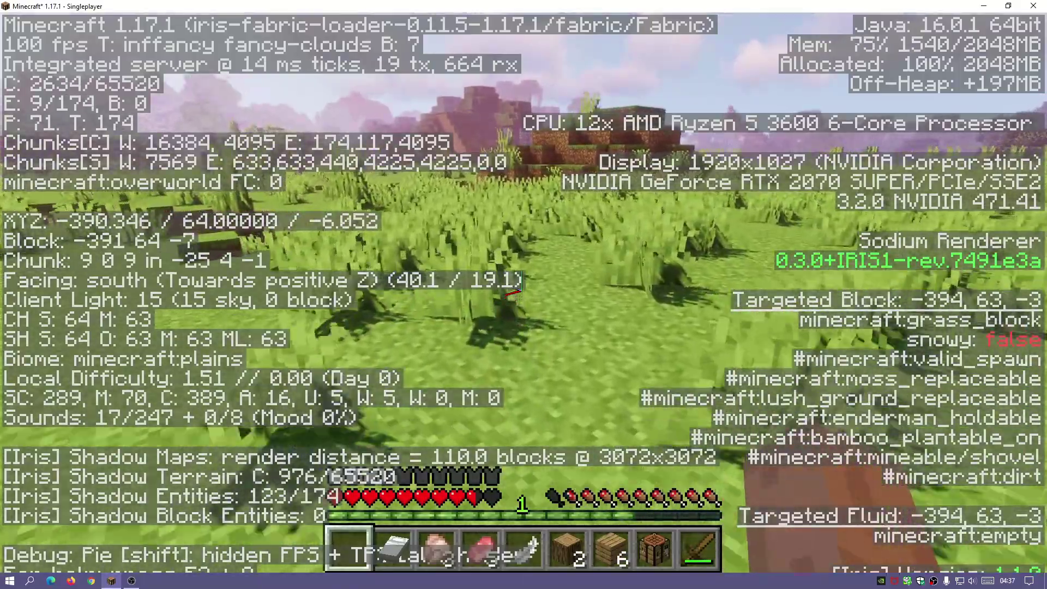
key("w")
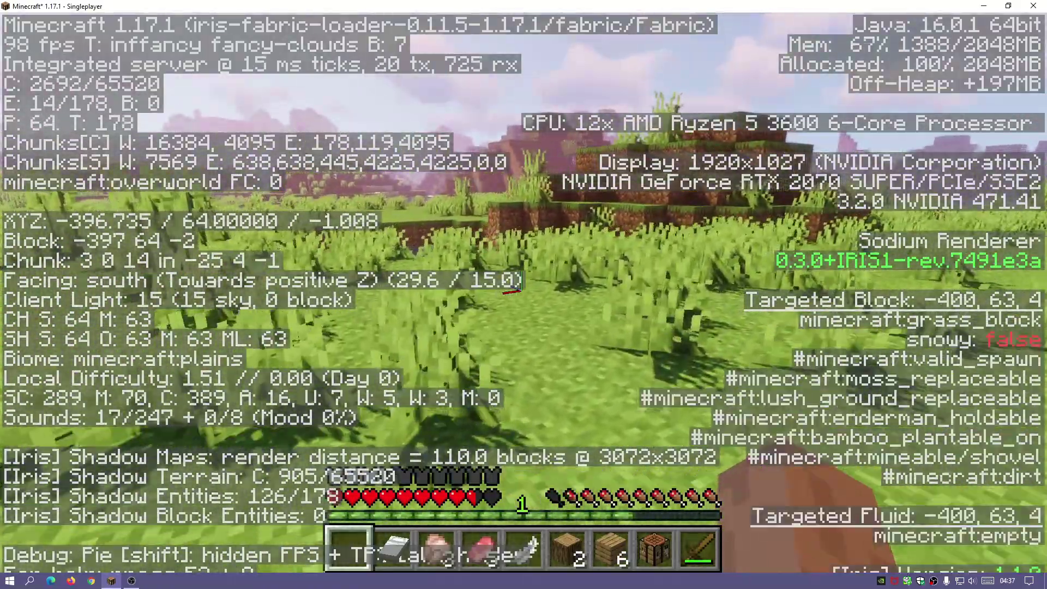
key("F3")
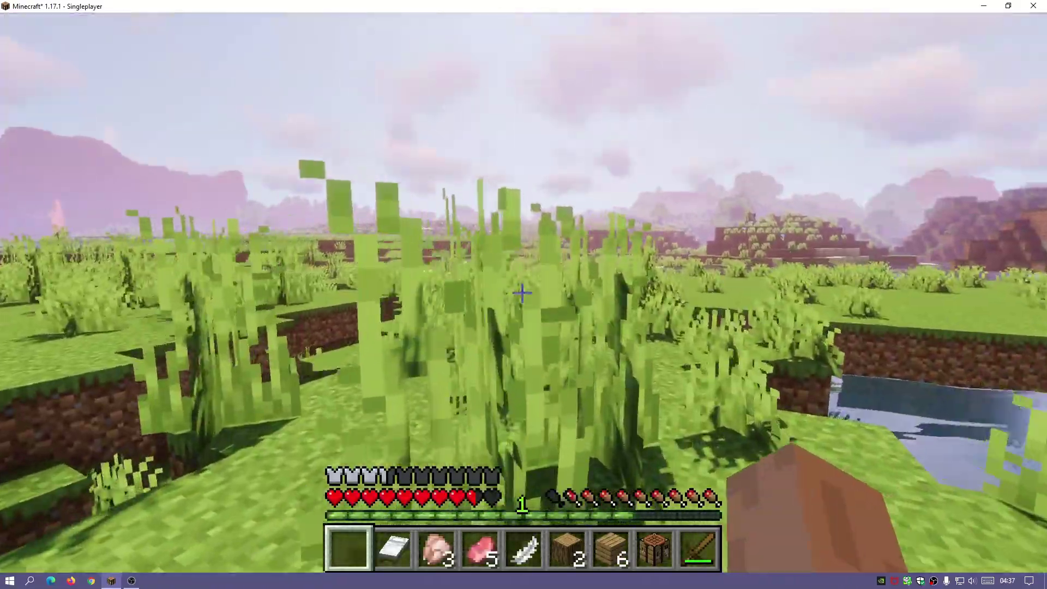
Step: Walk a bit more, then bring up the shader packs list via Options and Video Settings
key("w")
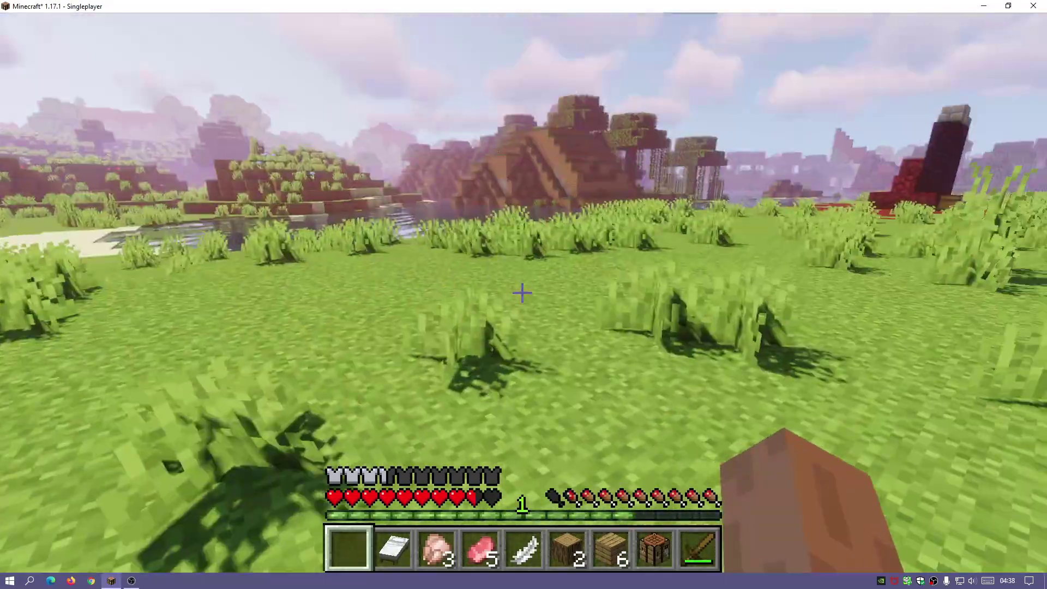
key("Escape")
left_click(451, 355)
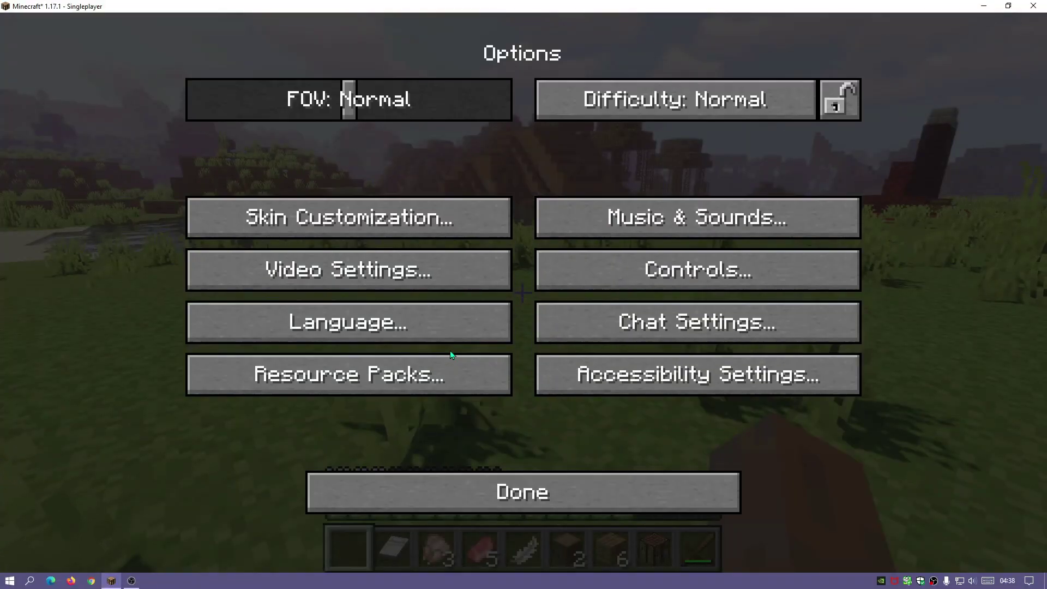
left_click(352, 284)
left_click(818, 42)
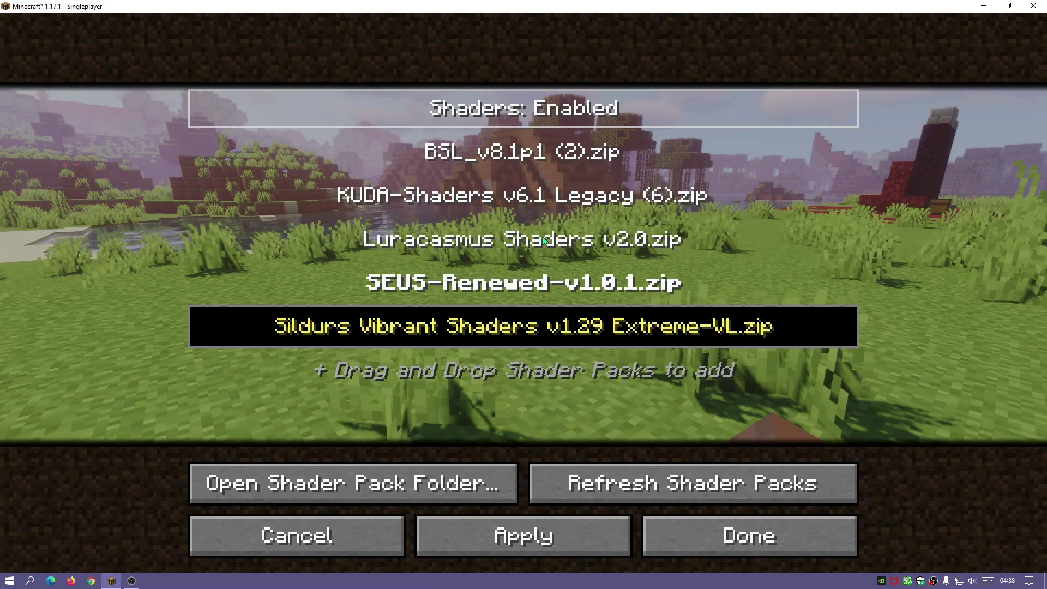
Step: Try out the SEUS-Renewed-v1.0.1 shader pack after briefly selecting BSL_v8.1p1
left_click(492, 159)
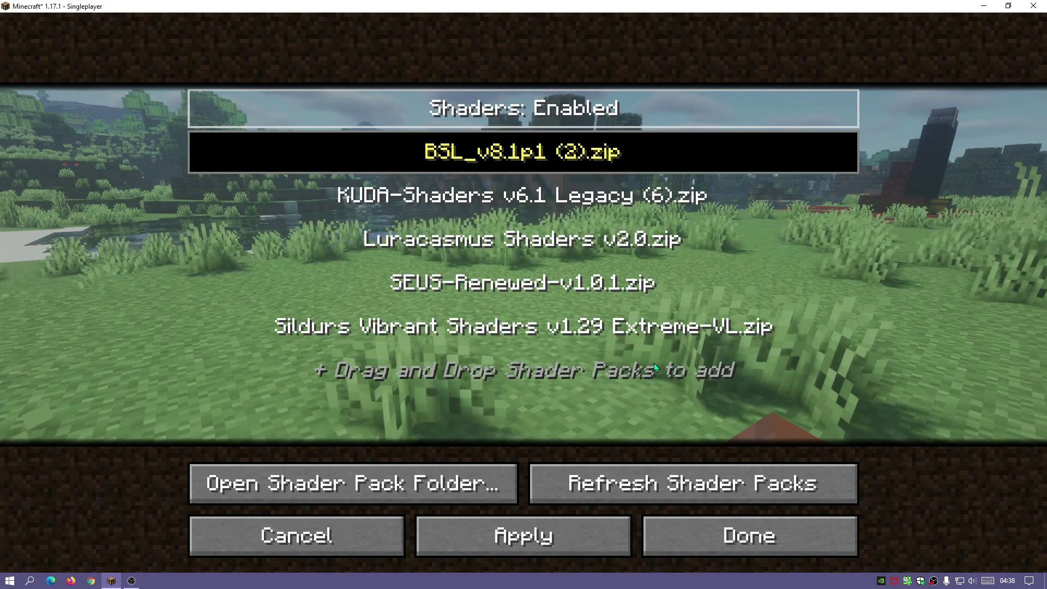
left_click(472, 289)
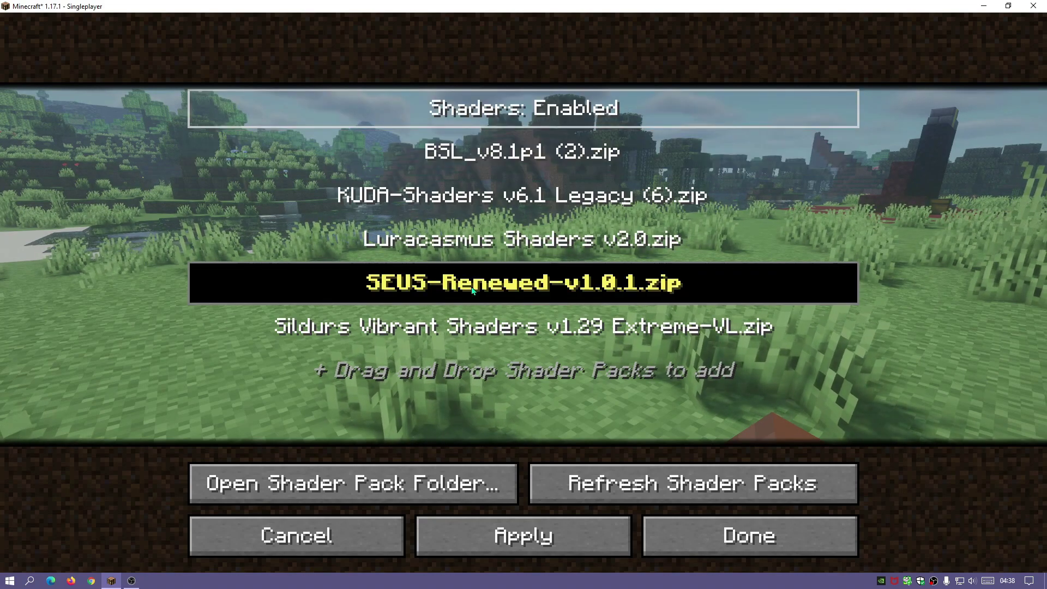
left_click(521, 539)
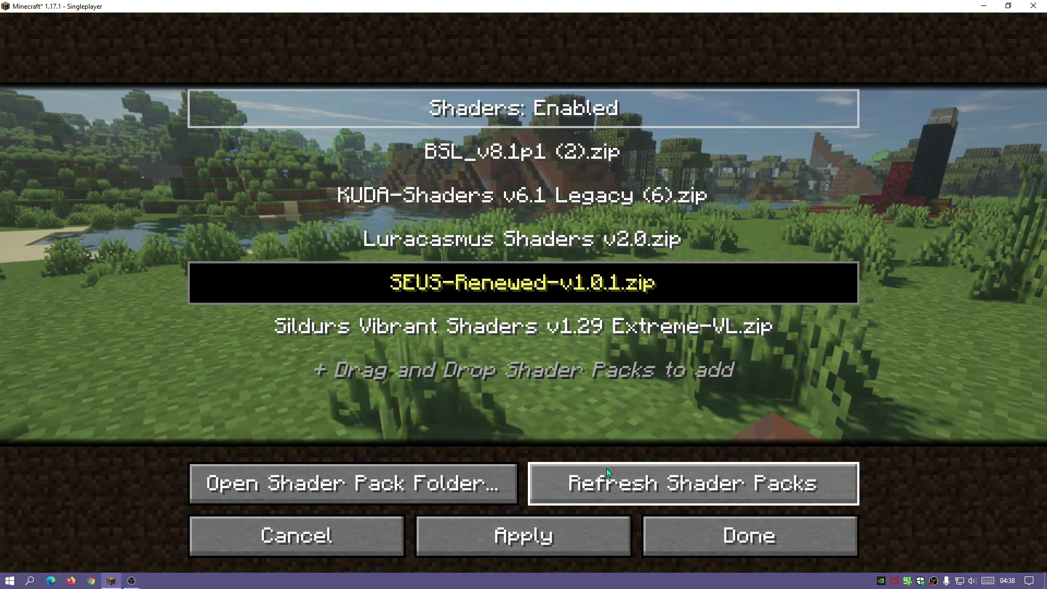
Step: Re-apply Sildurs Vibrant Shaders v1.29 Extreme-VL and return to gameplay
left_click(547, 339)
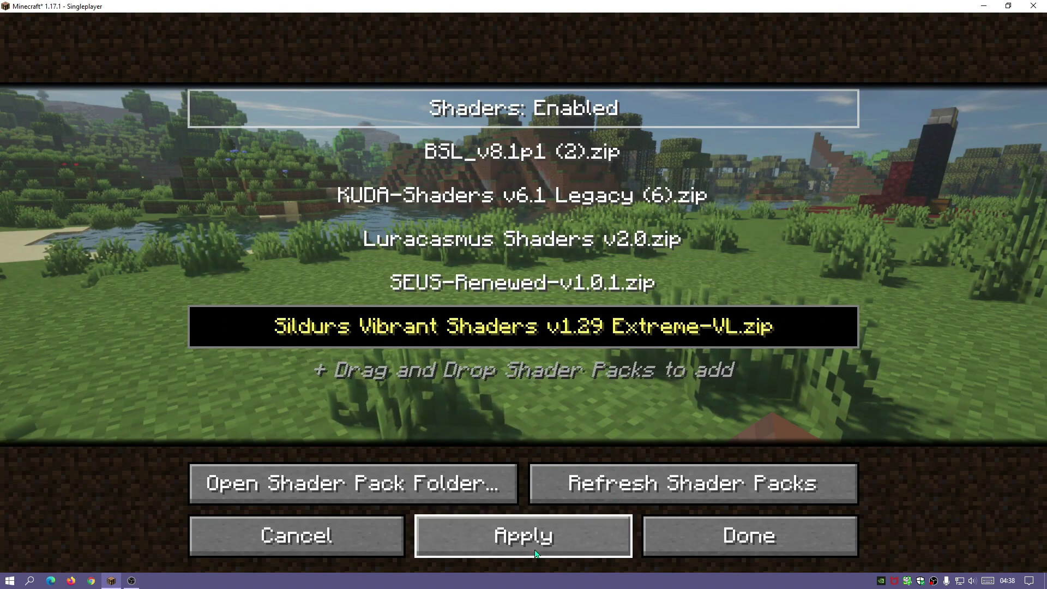
left_click(533, 552)
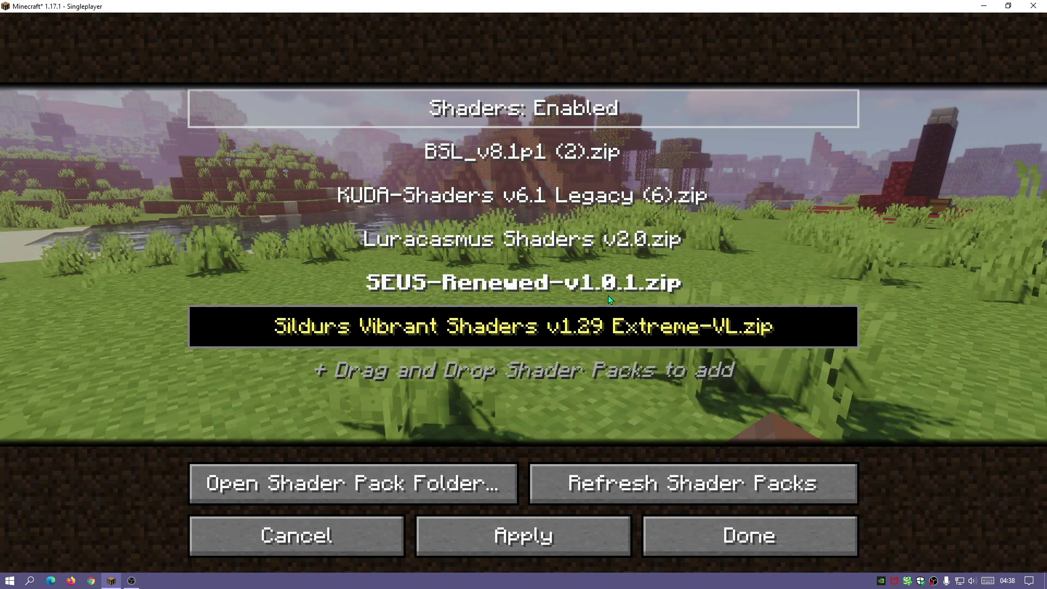
left_click(735, 542)
key("Escape")
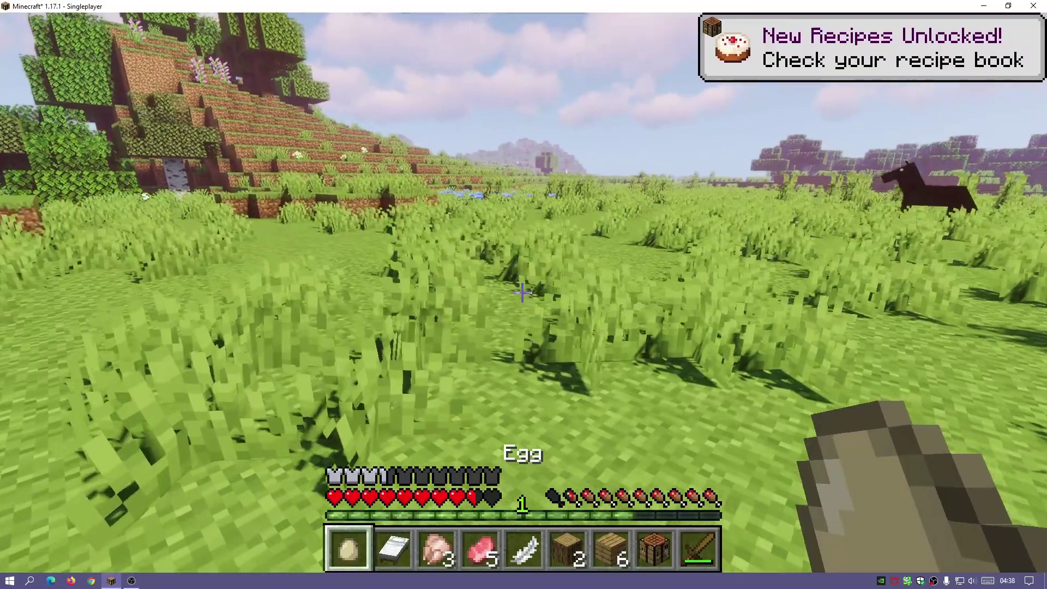
Step: Wander across the sunny field, pause and resume, then switch the hotbar to the white bed in slot 2
key("w")
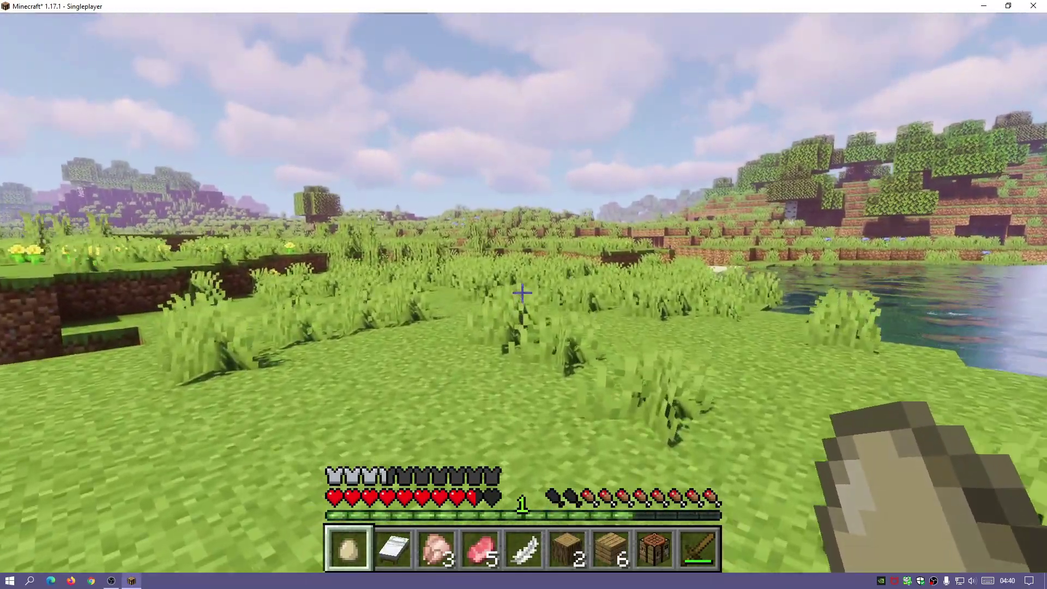
key("Escape")
left_click(595, 182)
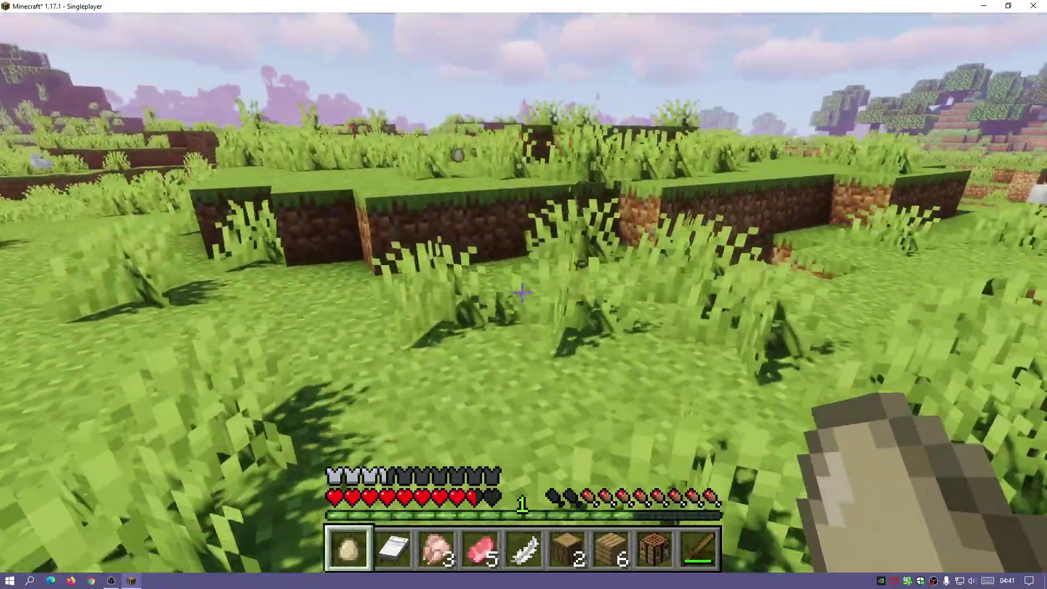
key("2")
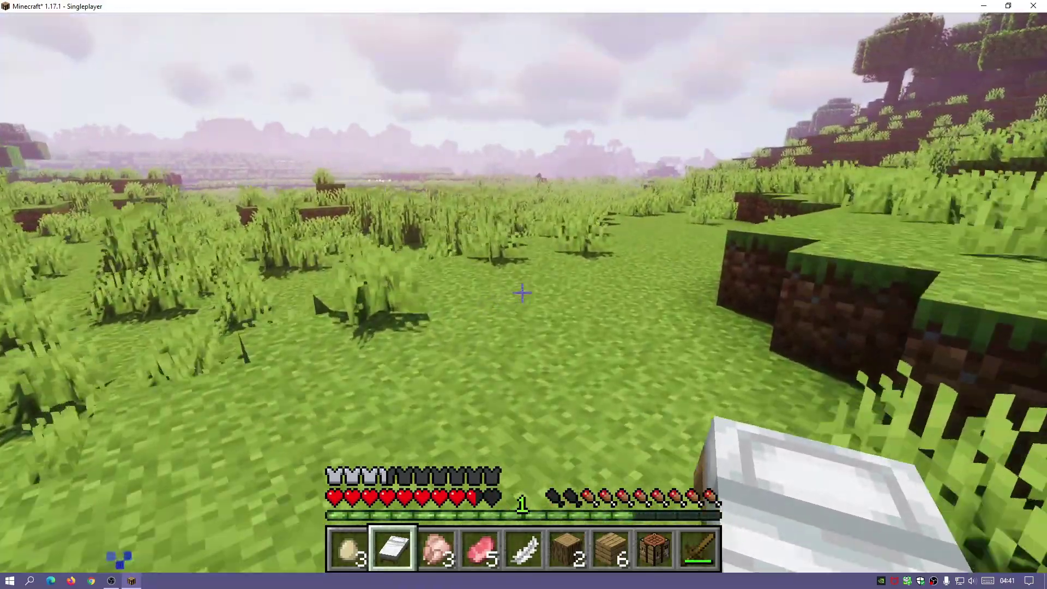
Step: Place the white bed on the grass and sleep in it to set the respawn point
mouse_move(522, 293)
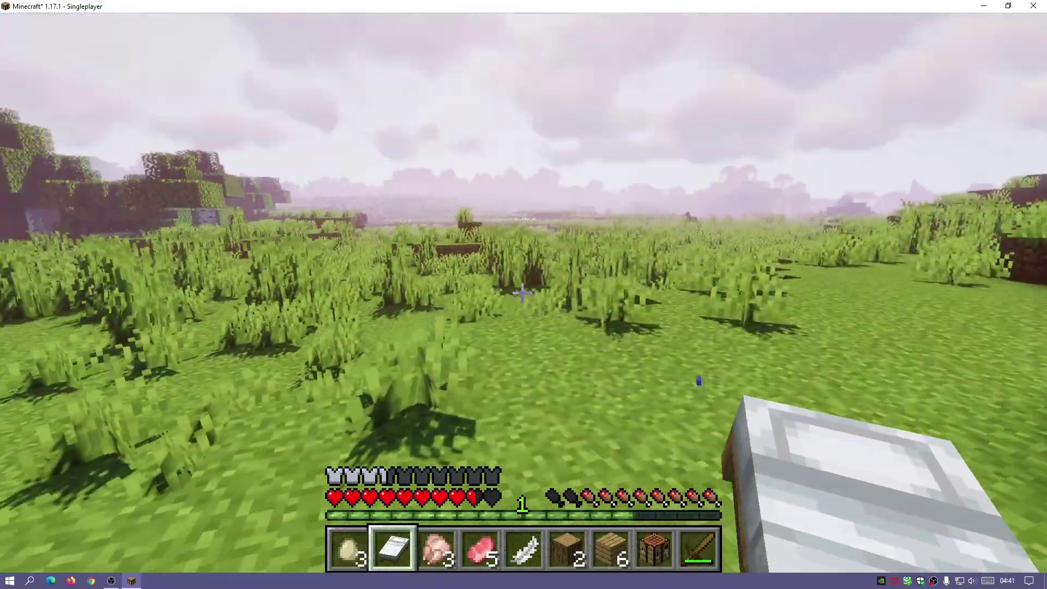
key("w")
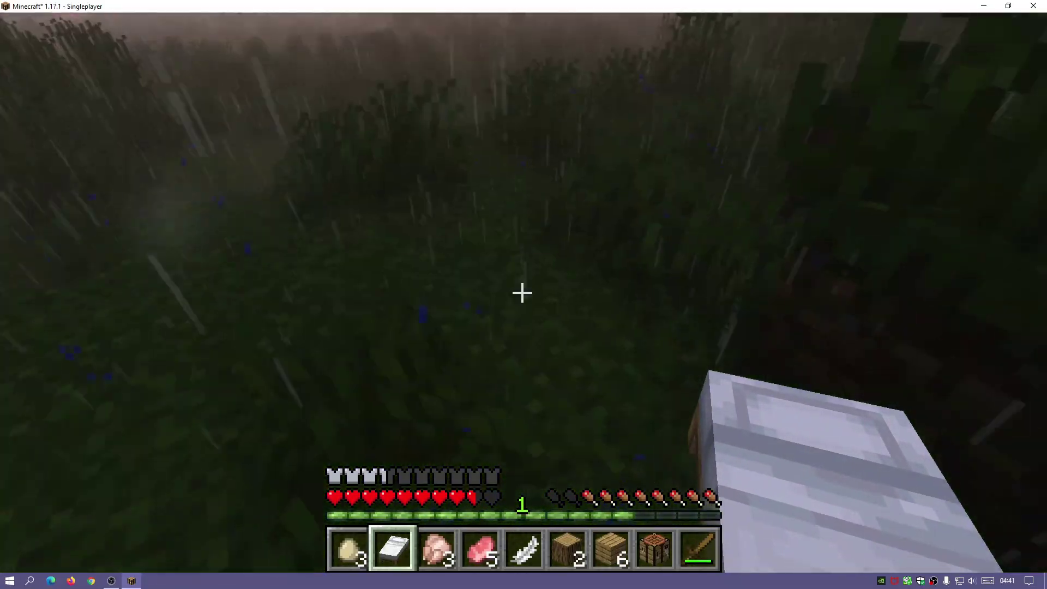
right_click(522, 293)
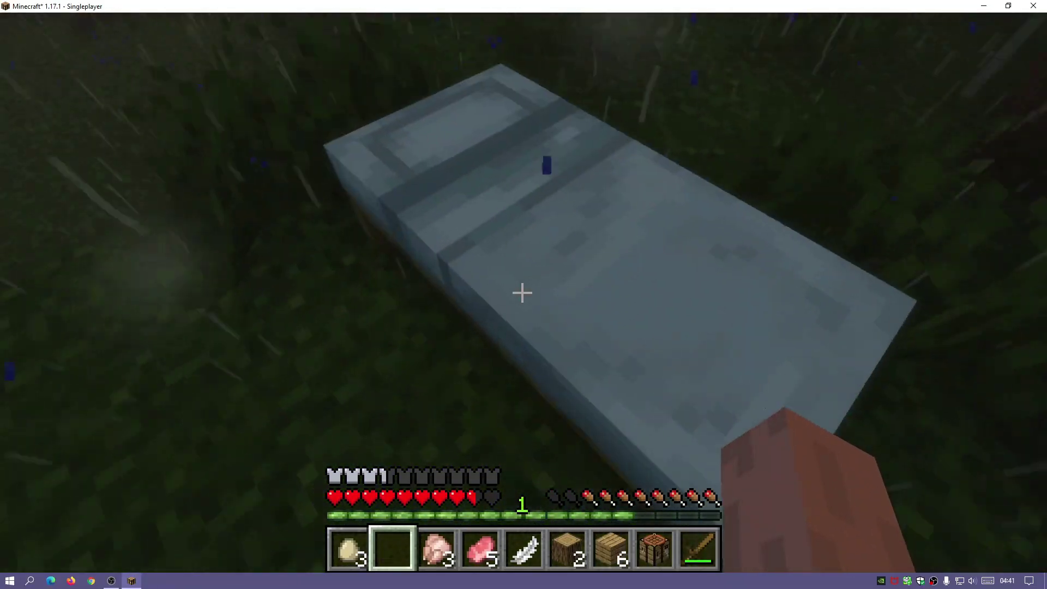
right_click(522, 293)
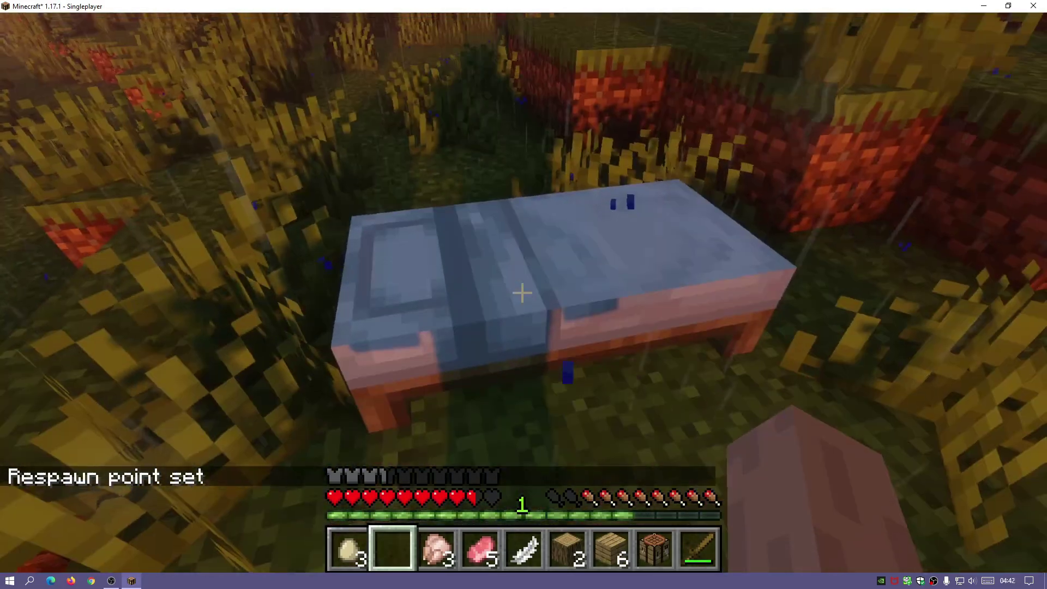
Step: Break the placed bed and launch Microsoft Edge from the taskbar
left_click(521, 293)
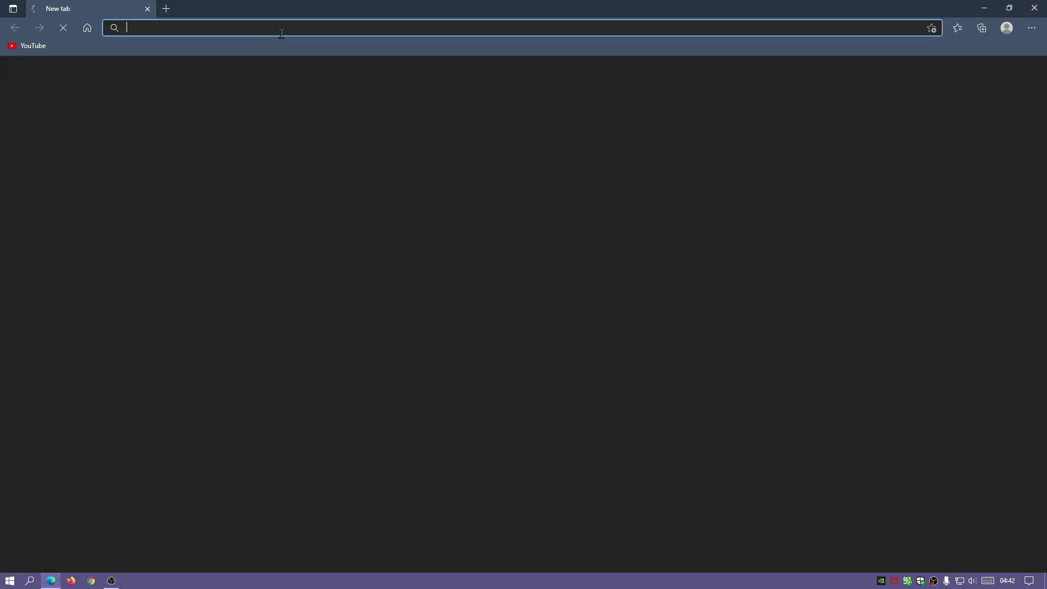
left_click(280, 30)
Step: Search 'java jdk 16' and open Oracle's JDK 16 downloads page, scrolling to the installers table
type("java jdk 16")
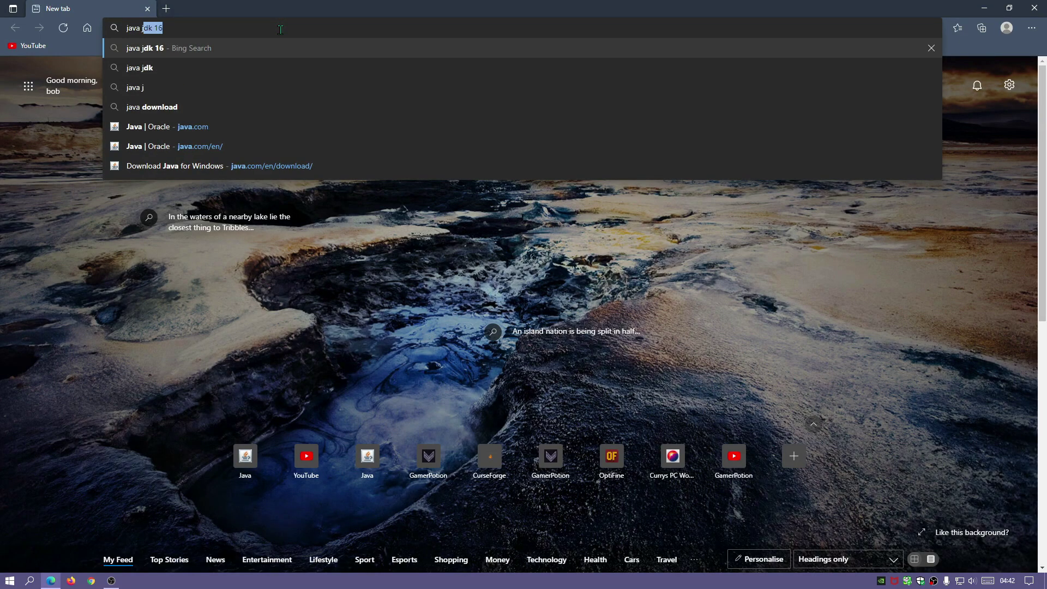
key("Return")
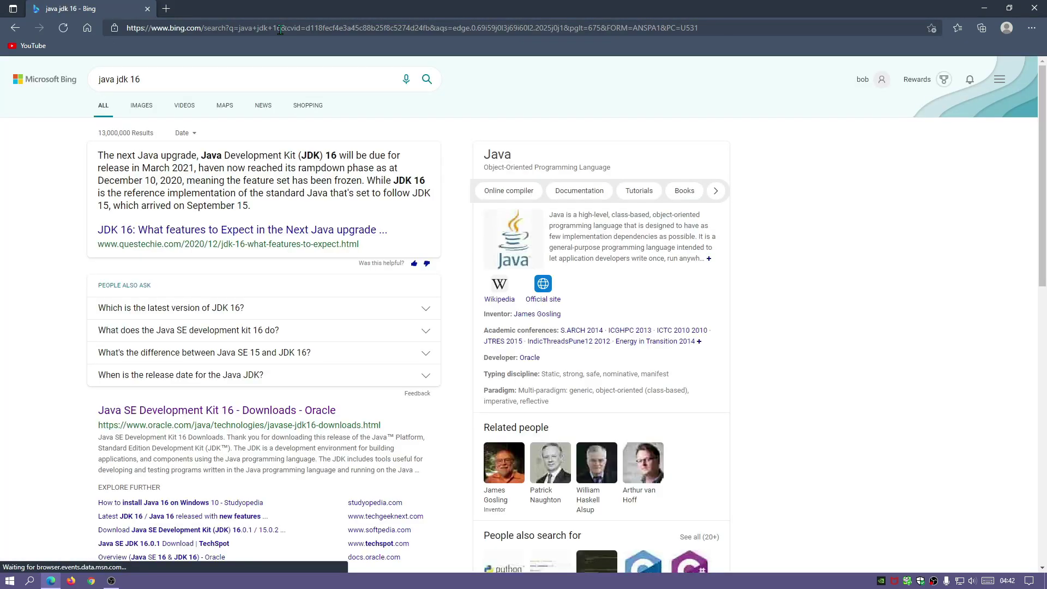
scroll(327, 231, "down", 3)
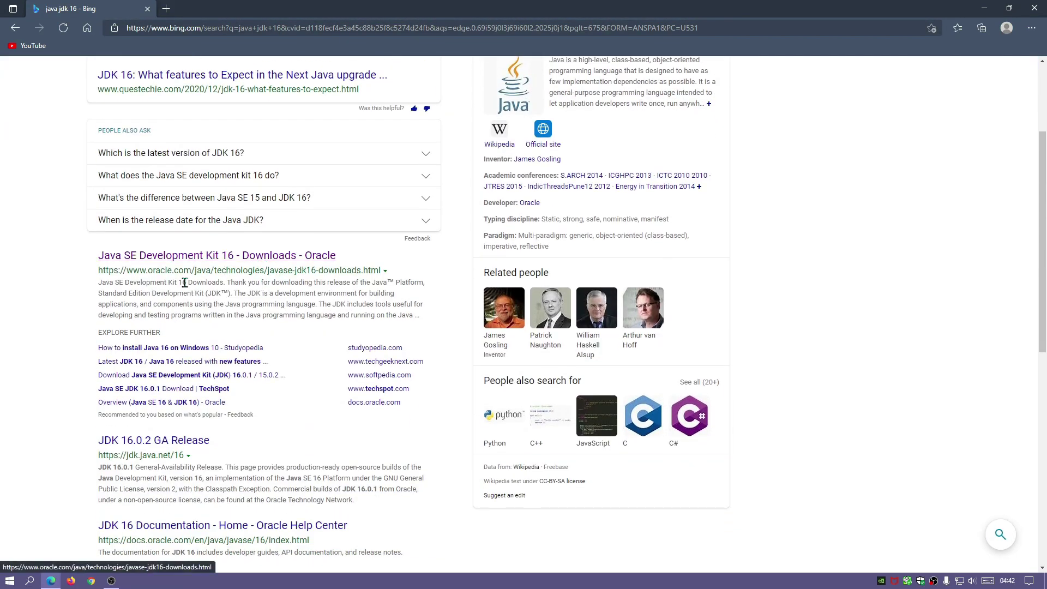
left_click(241, 262)
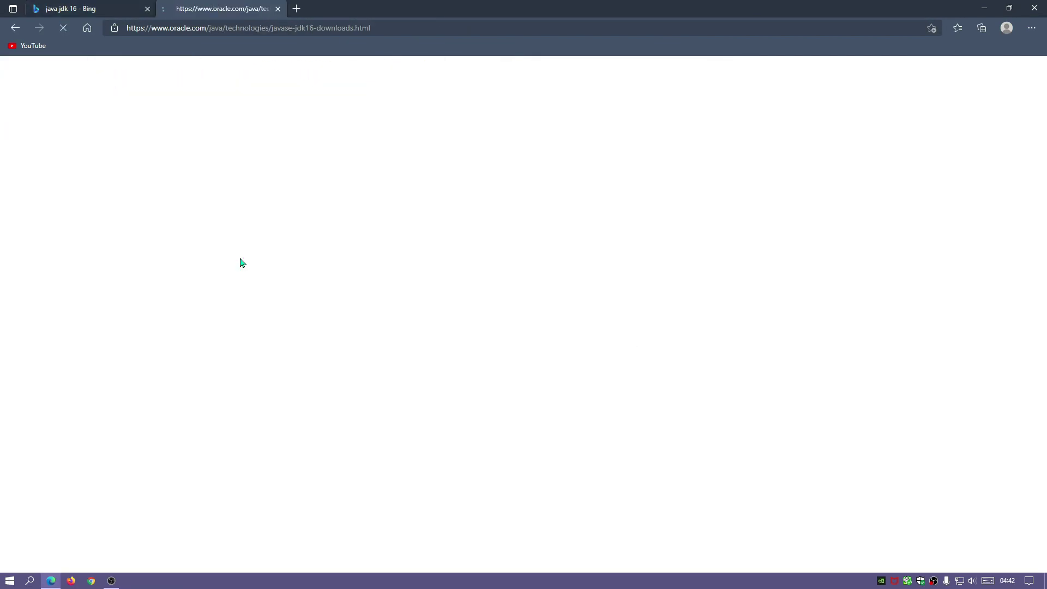
scroll(502, 335, "down", 12)
scroll(502, 335, "down", 1)
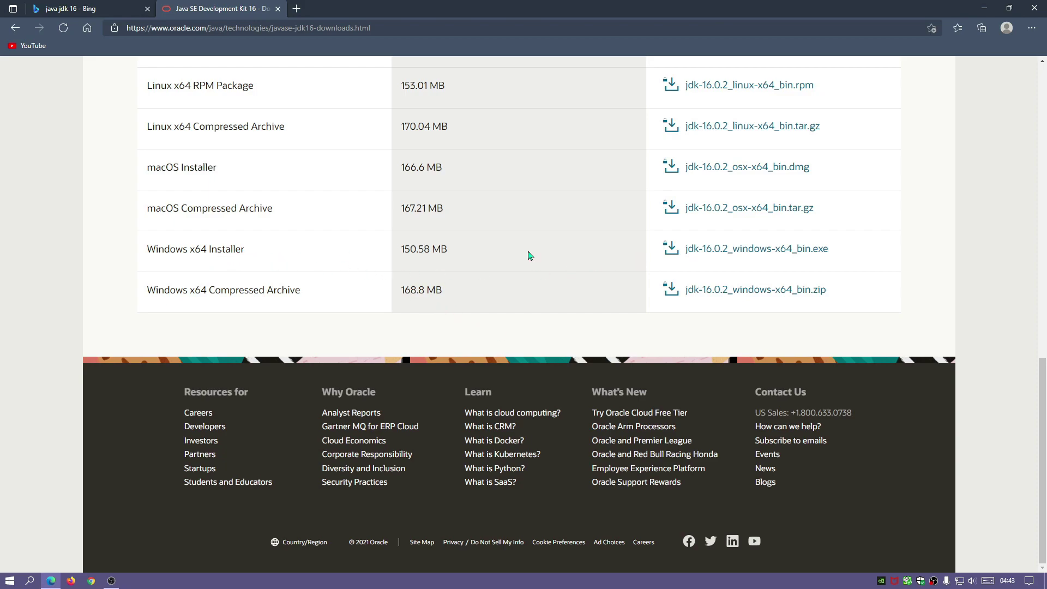
Step: Download jdk-16.0.2_windows-x64_bin.exe after accepting the Oracle licence, then close the Oracle tab
left_click(695, 249)
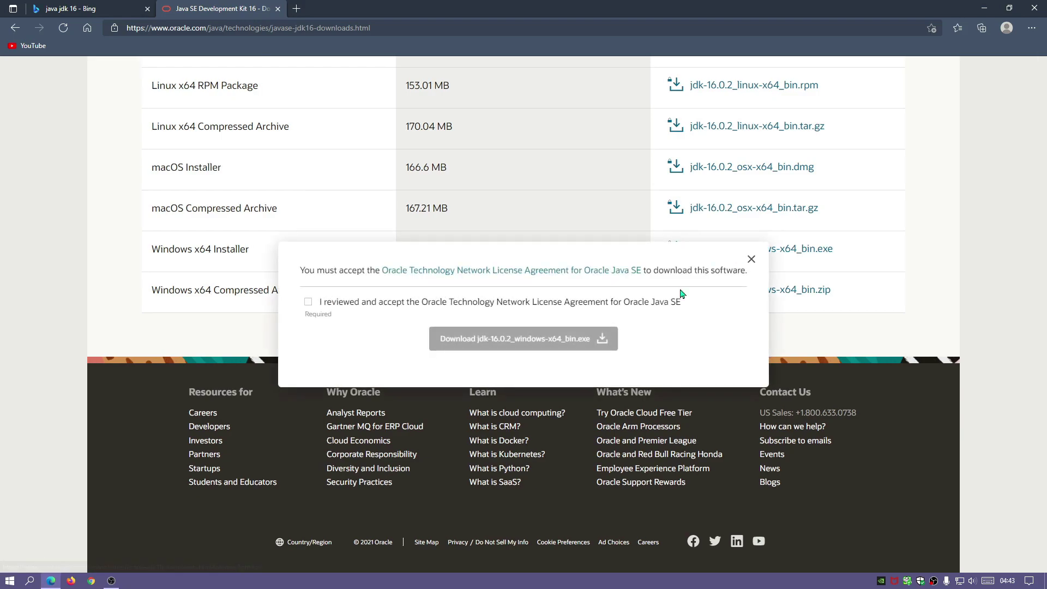
left_click(308, 301)
left_click(557, 340)
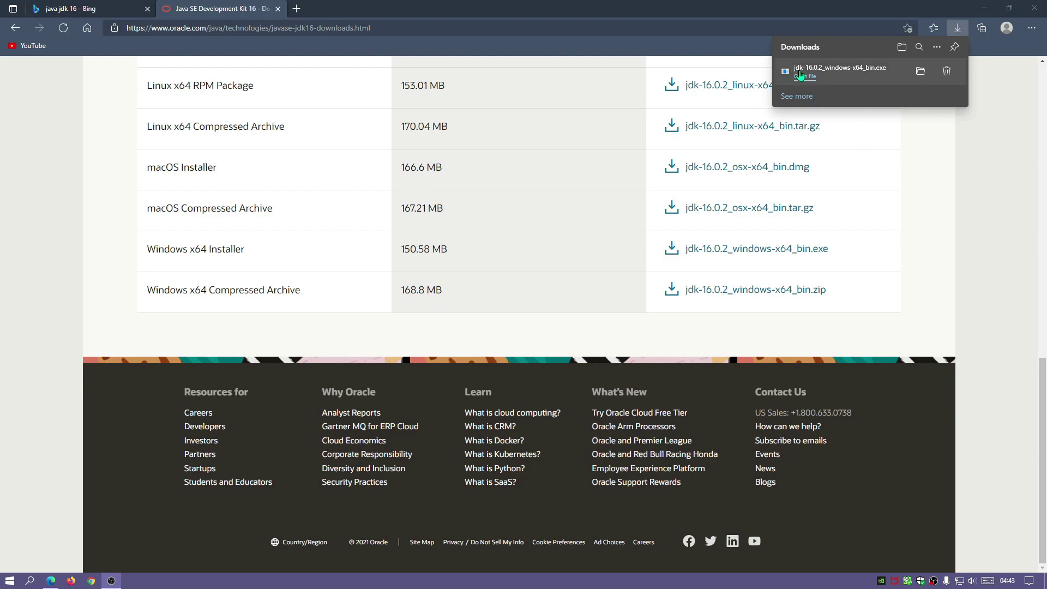
left_click(808, 77)
left_click(278, 9)
left_click(286, 33)
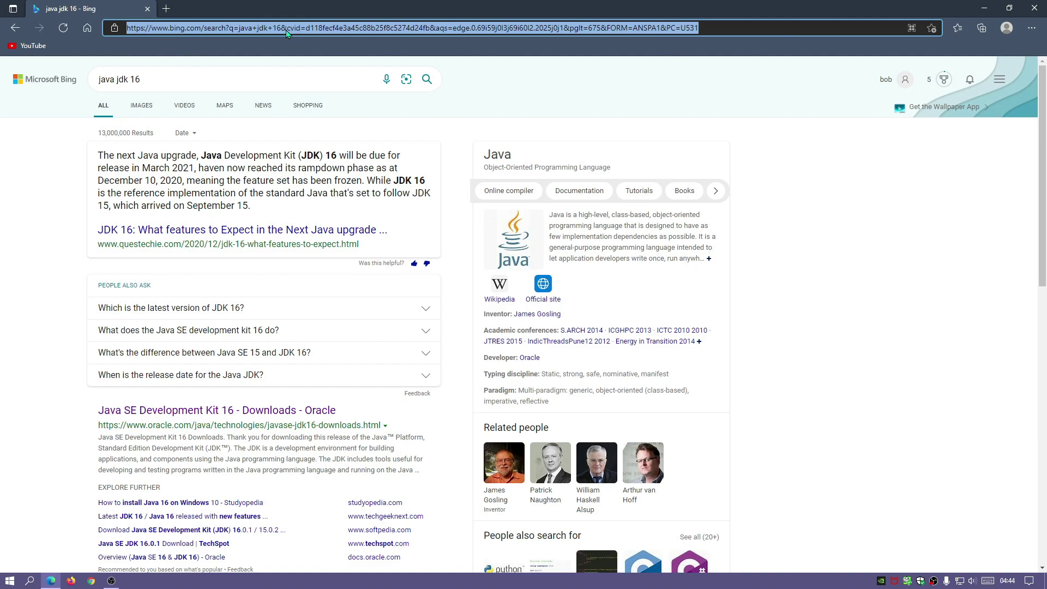
Step: Search 'iris shaders' and go to the irisshaders.net download page
type("iris shaders")
key("Return")
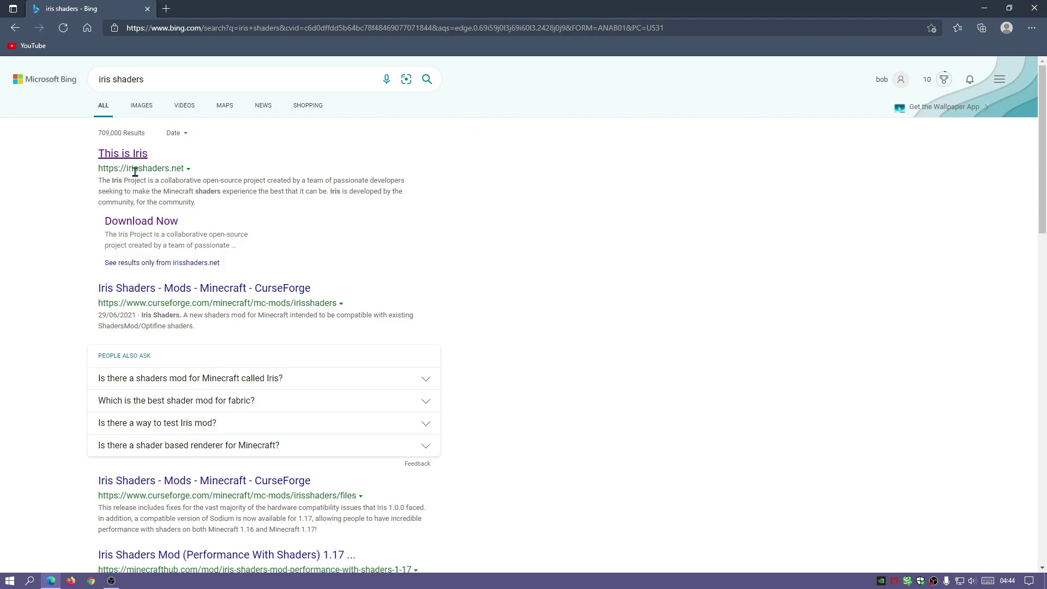
left_click(139, 155)
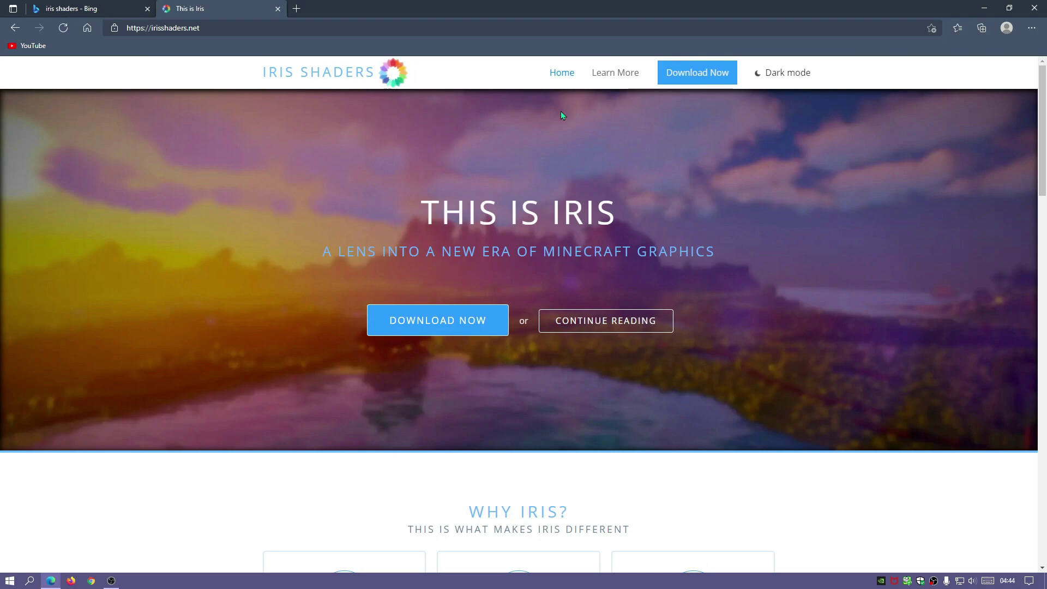
left_click(697, 79)
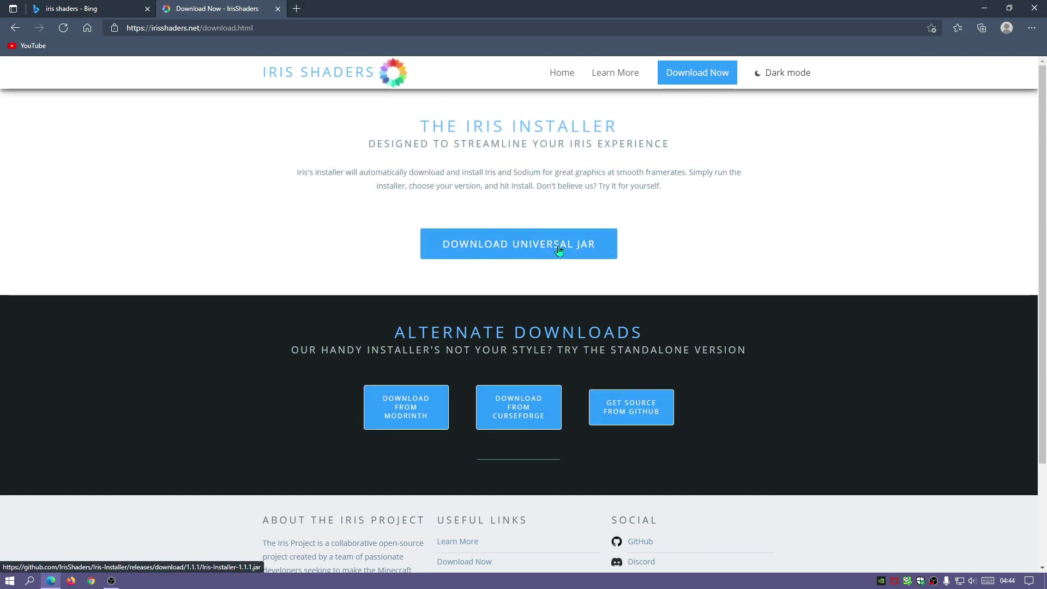
Step: Download the universal Iris-Installer-1.1.1.jar, keep it despite the warning, and close the tab
left_click(524, 251)
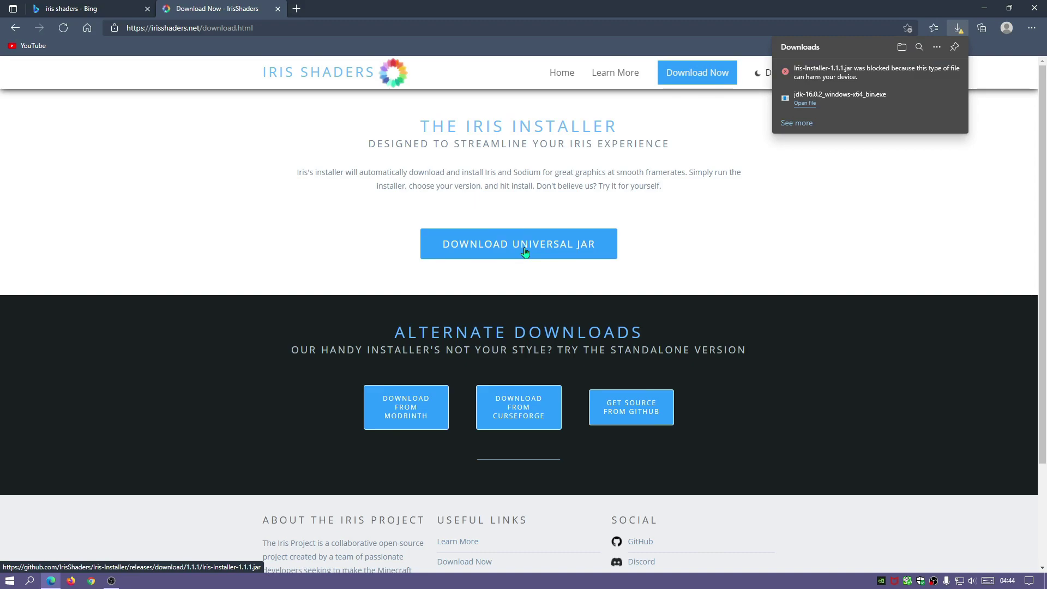
left_click(945, 75)
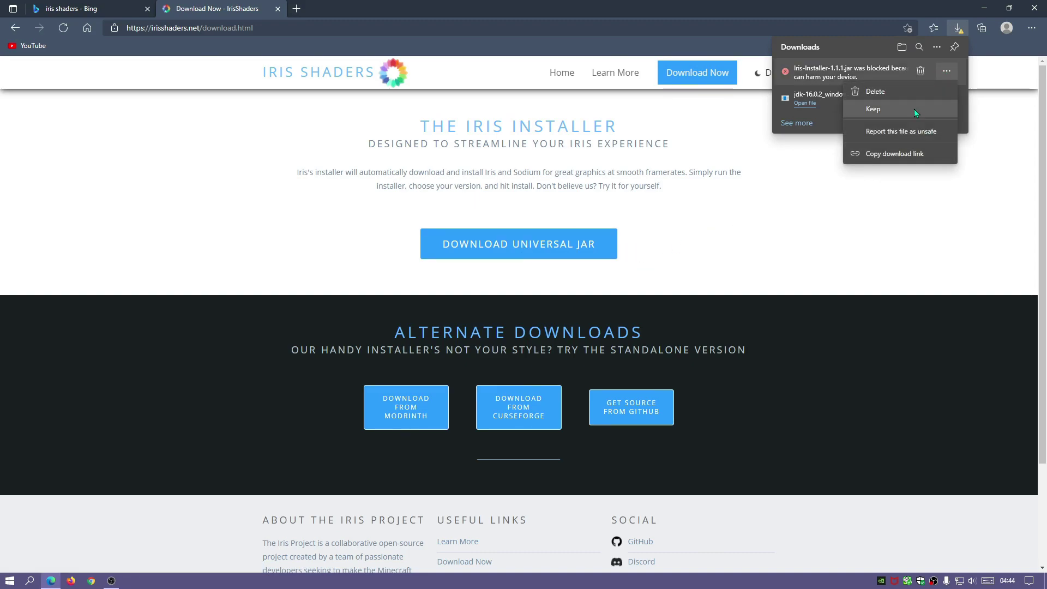
left_click(914, 109)
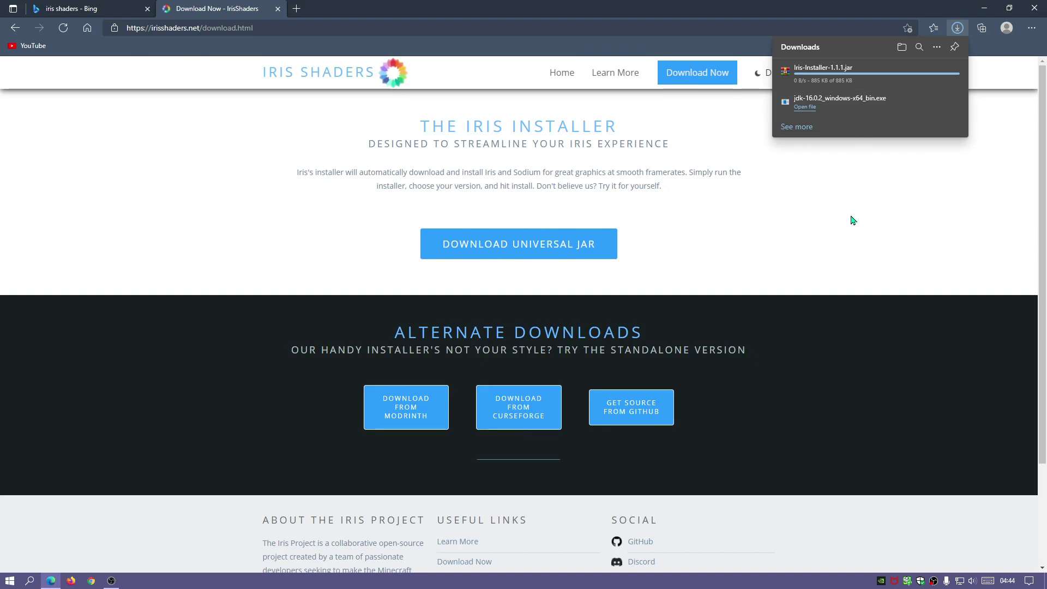
mouse_move(864, 74)
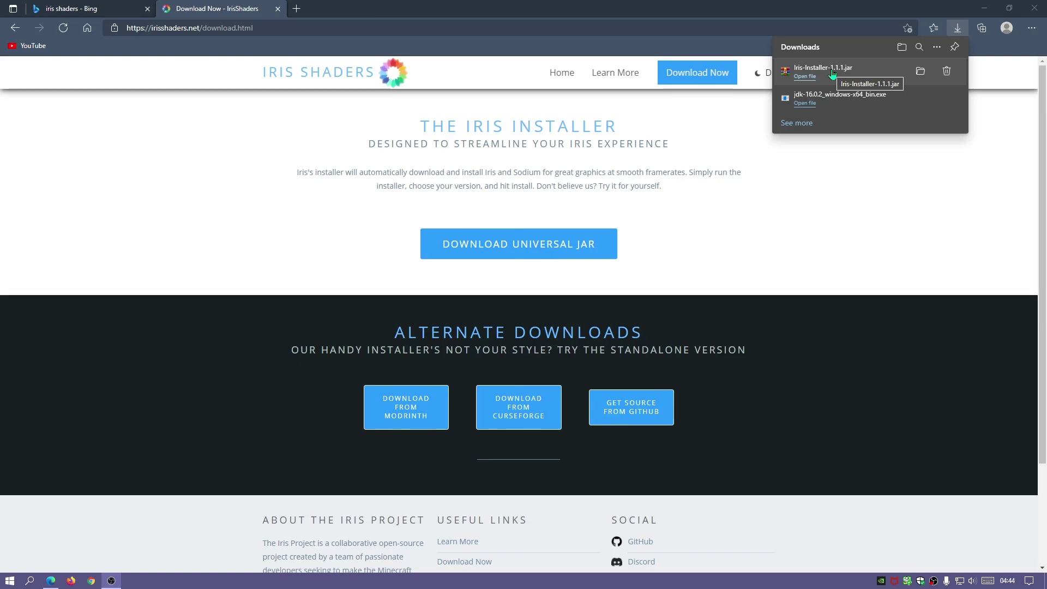
key("ctrl+w")
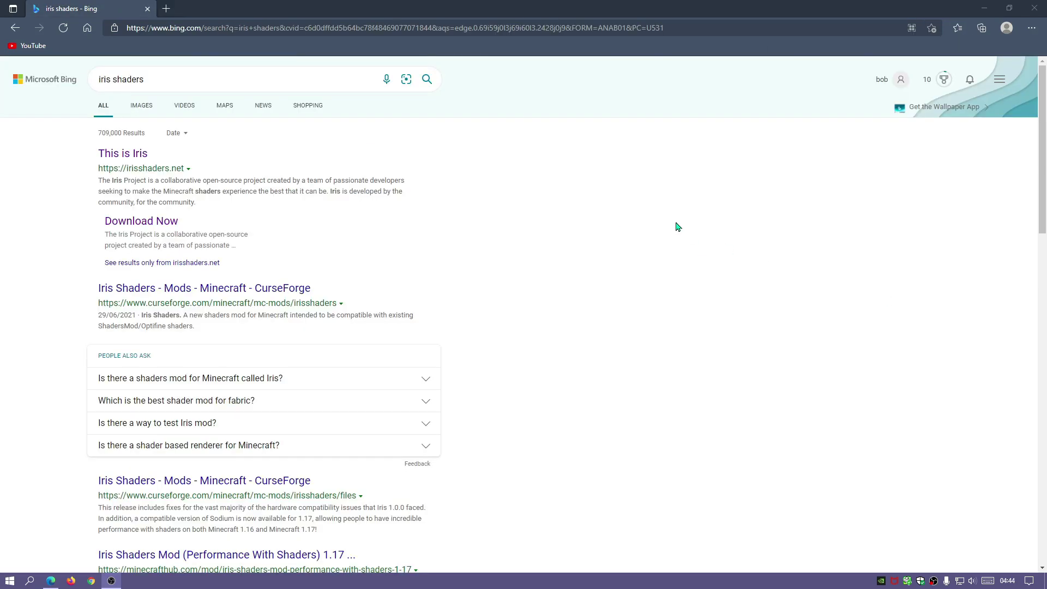
Step: Go to bitslablab.com and show its Edits & Extras section listing shader edits
left_click(391, 30)
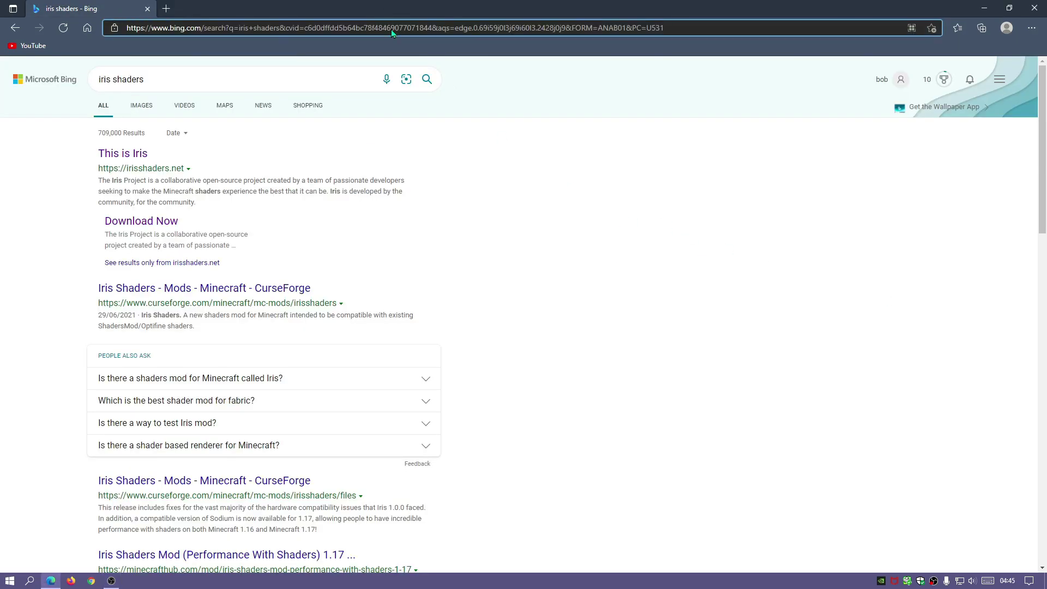
triple_click(391, 28)
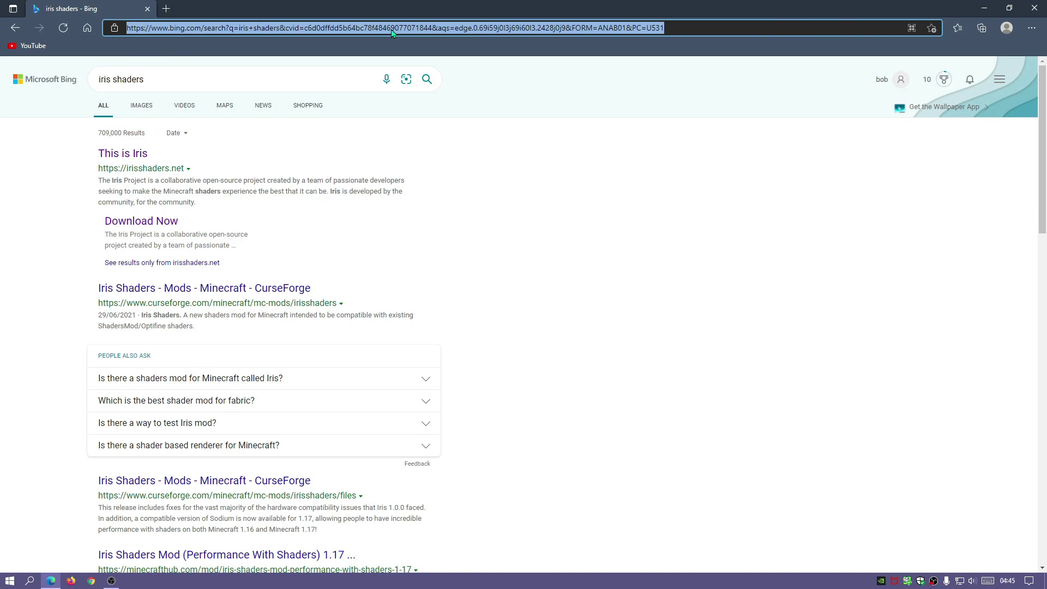
type("bitslablab.com/bslshaders/")
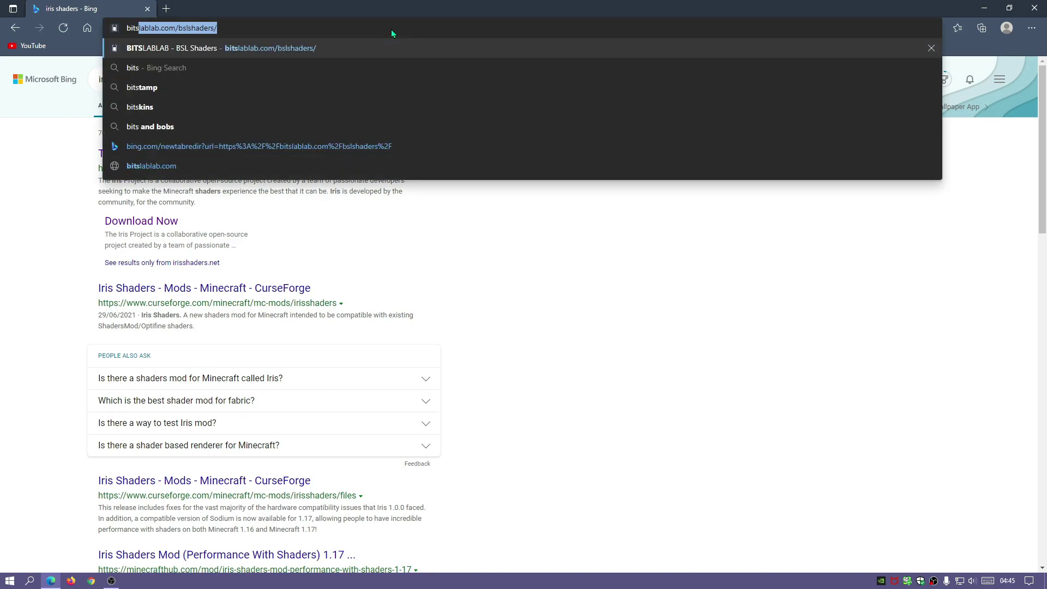
key("Return")
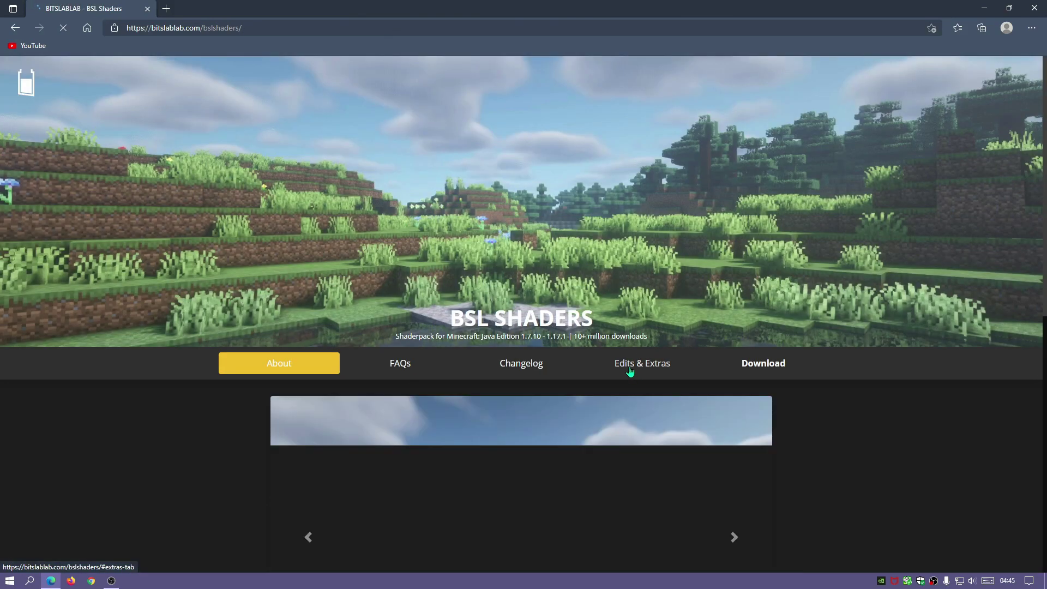
left_click(635, 376)
scroll(630, 371, "down", 1)
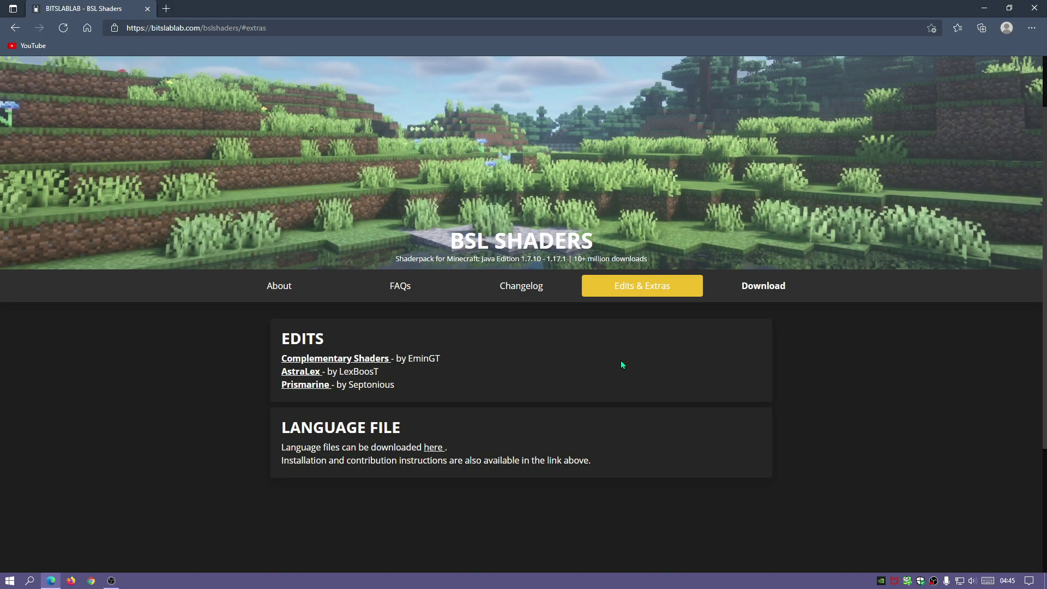
Step: Download the Prismarine Shader (Capt Tatsu's BSL Edit) pack from its CurseForge page
left_click(304, 385)
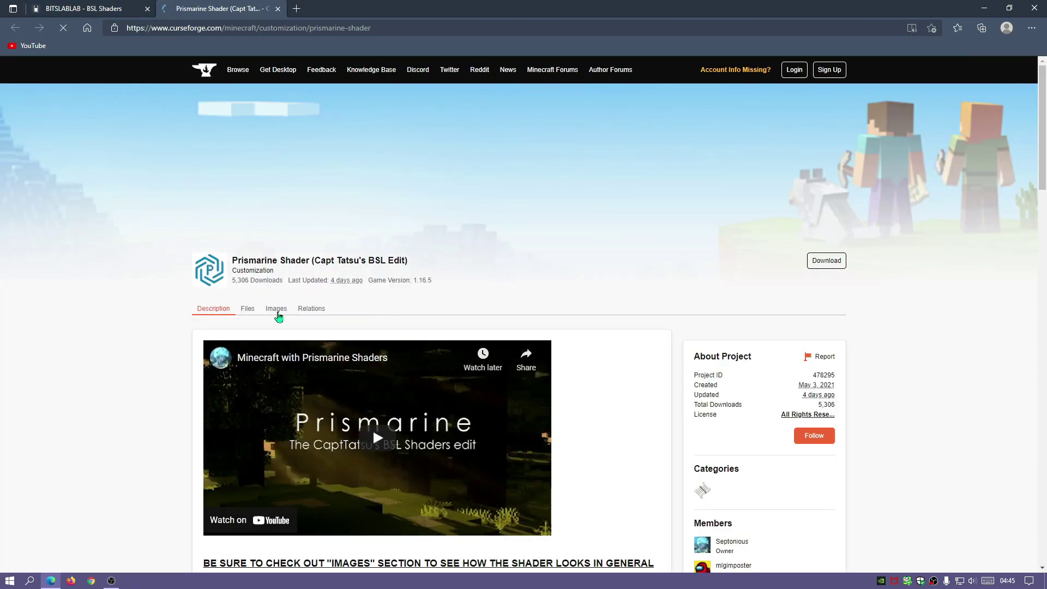
left_click(505, 353)
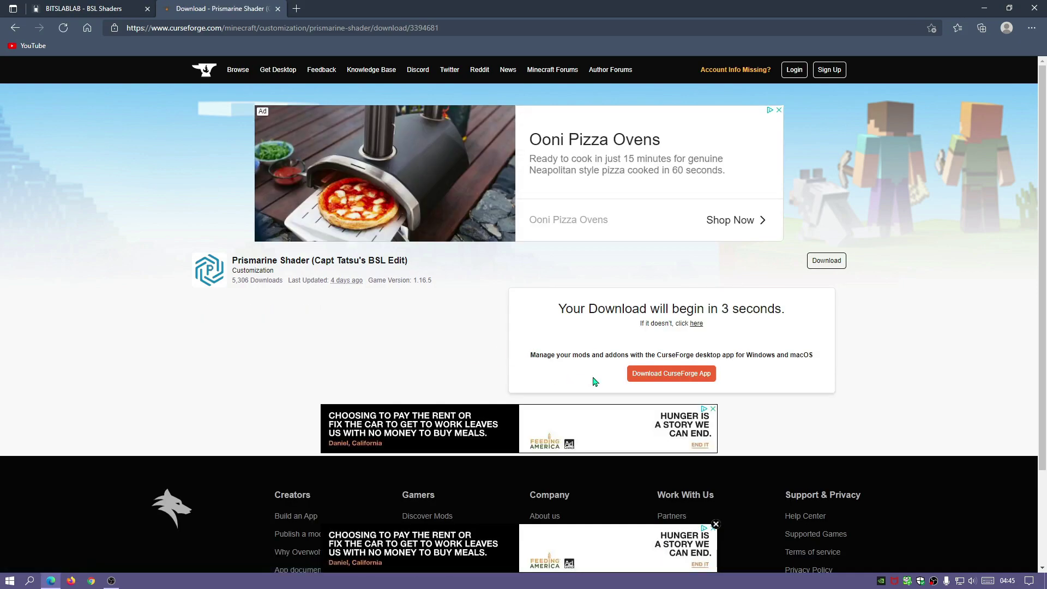